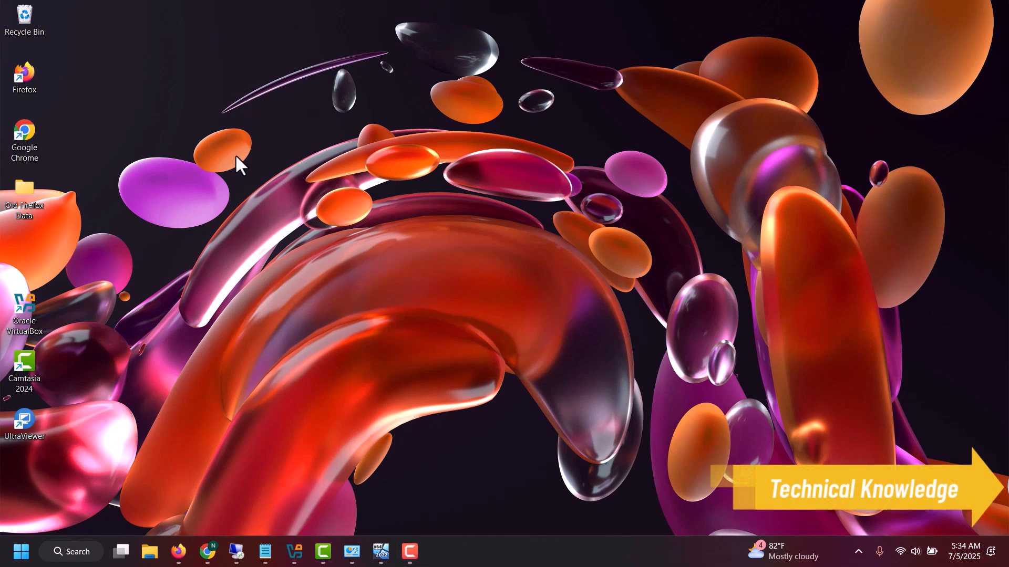
Bring up VirtualBox Manager and the running Server 2022 virtual machine window on the host
left_click(379, 553)
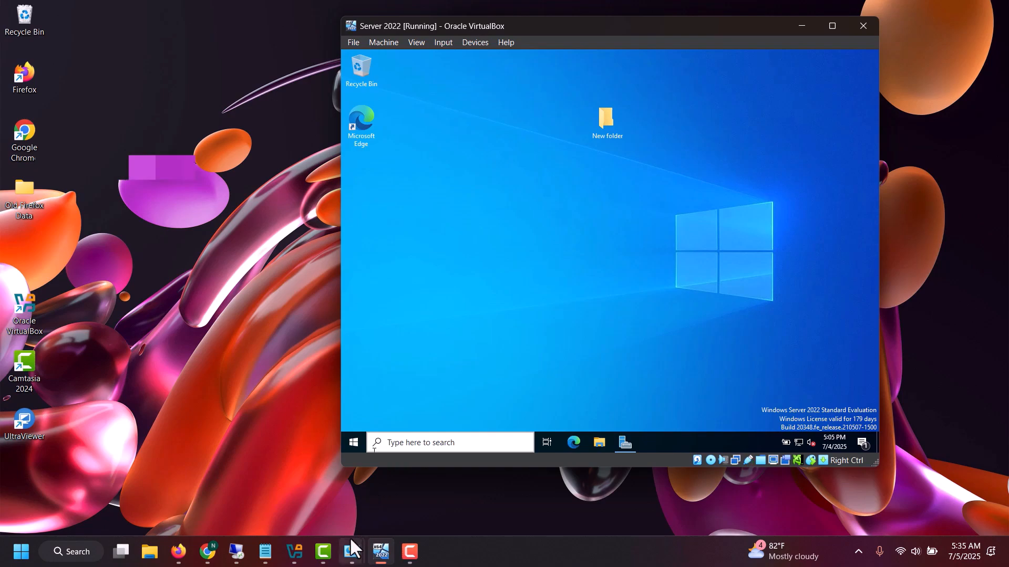
left_click(294, 551)
left_click(378, 552)
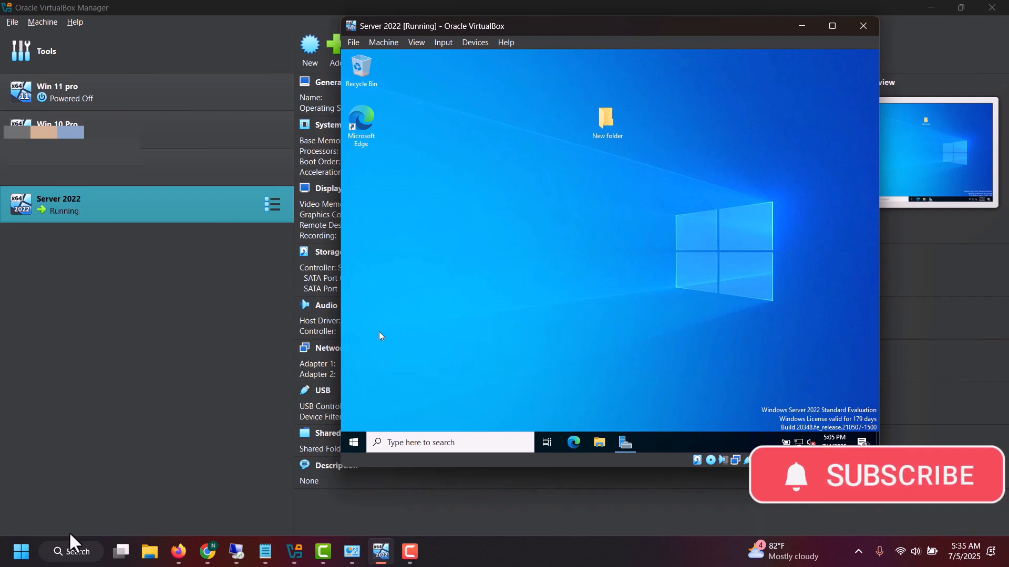
Look through the host's Downloads and Documents folders in File Explorer, and return to the desktop
key("super+e")
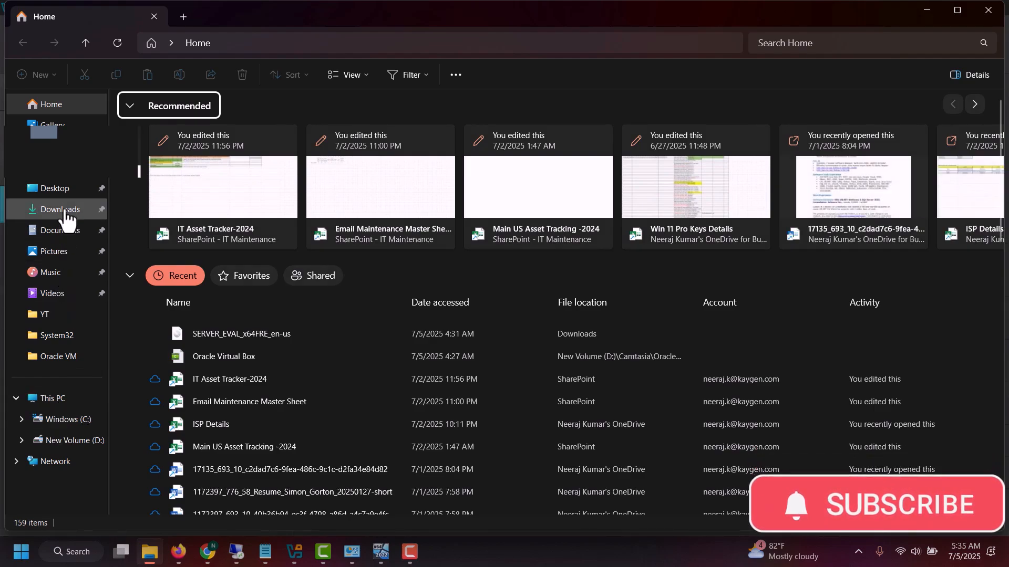
left_click(60, 209)
left_click(59, 230)
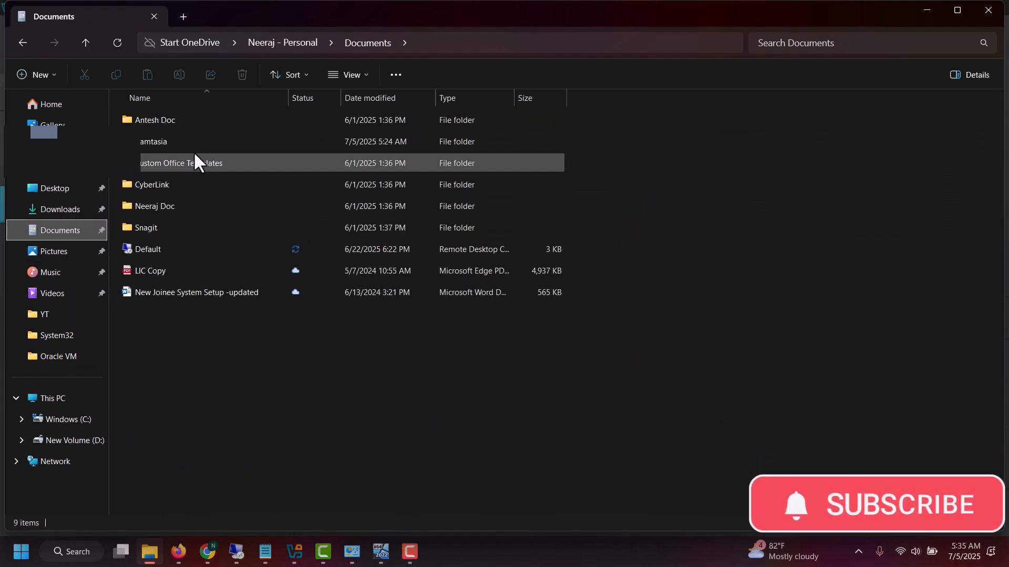
key("super+d")
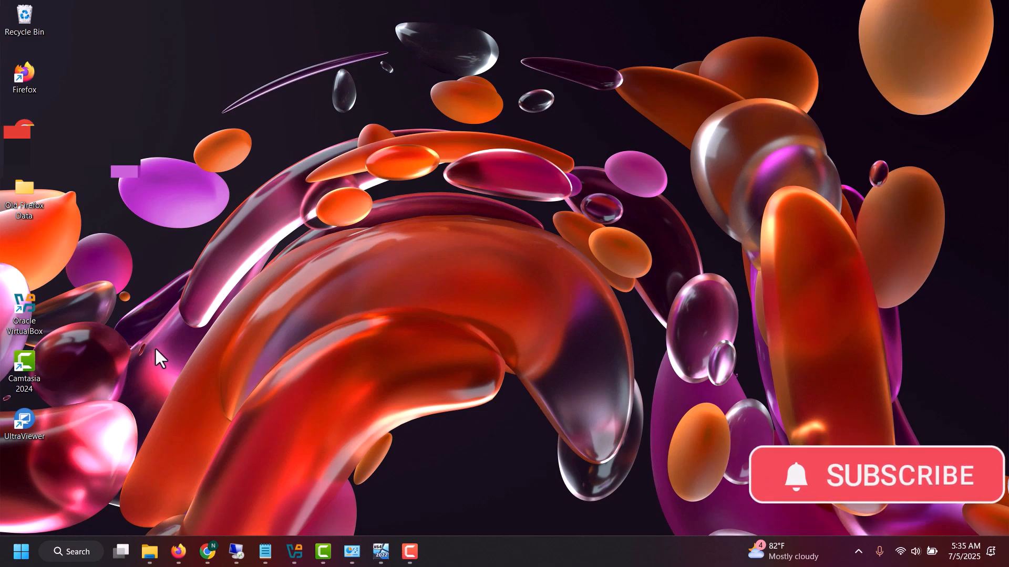
Move the Old Firefox Data folder on the host desktop away from the column of icons to an empty area
left_click_drag(2, 199, 285, 62)
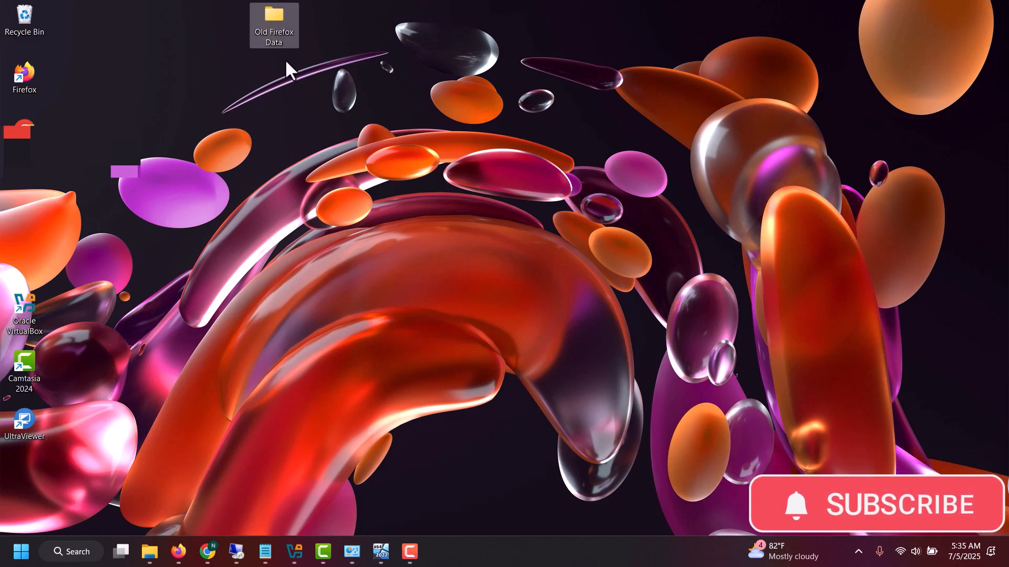
right_click(264, 38)
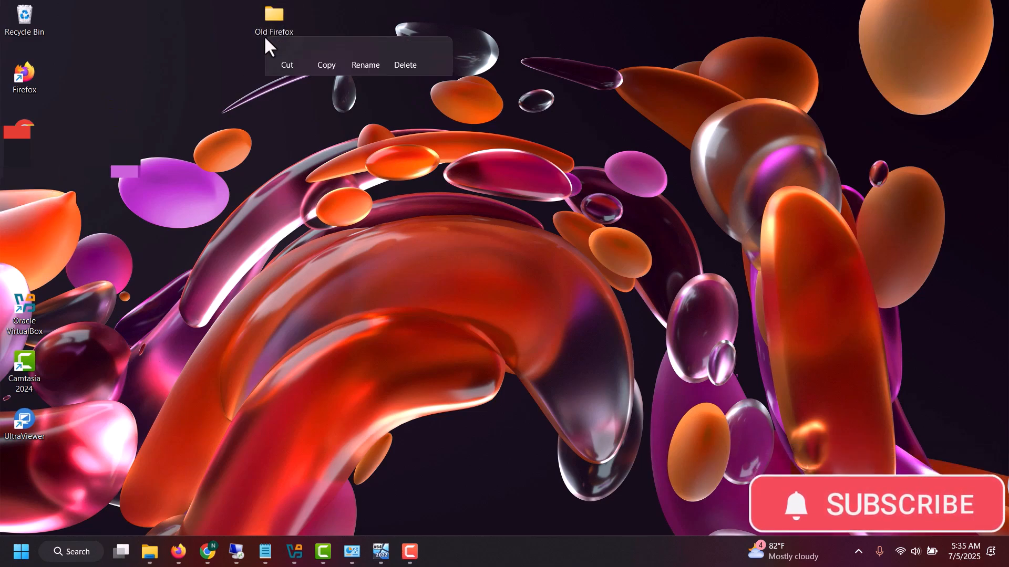
left_click(213, 66)
Open the sharing properties of the Old Firefox Data folder and reposition the properties window
right_click(273, 31)
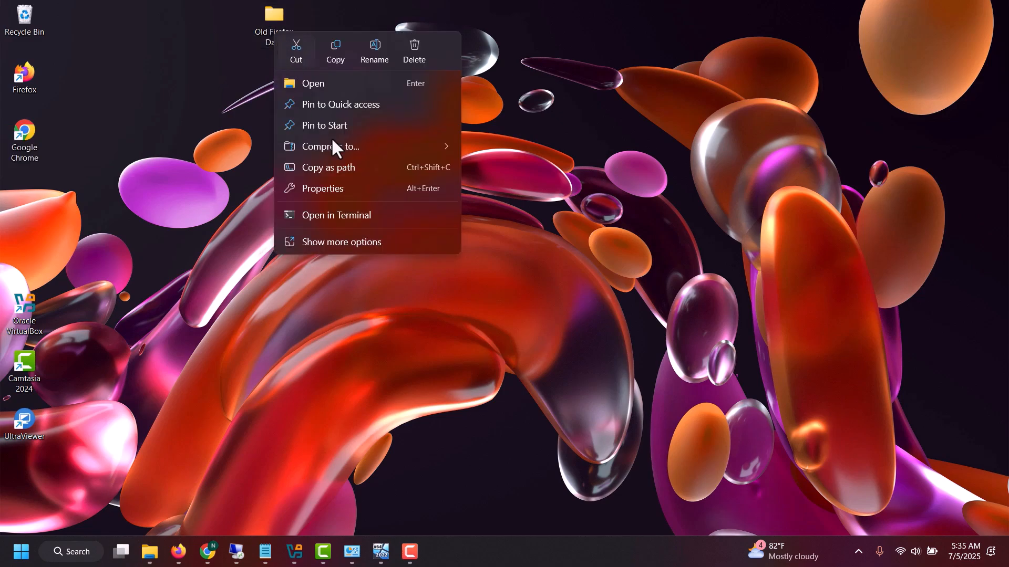
left_click(365, 242)
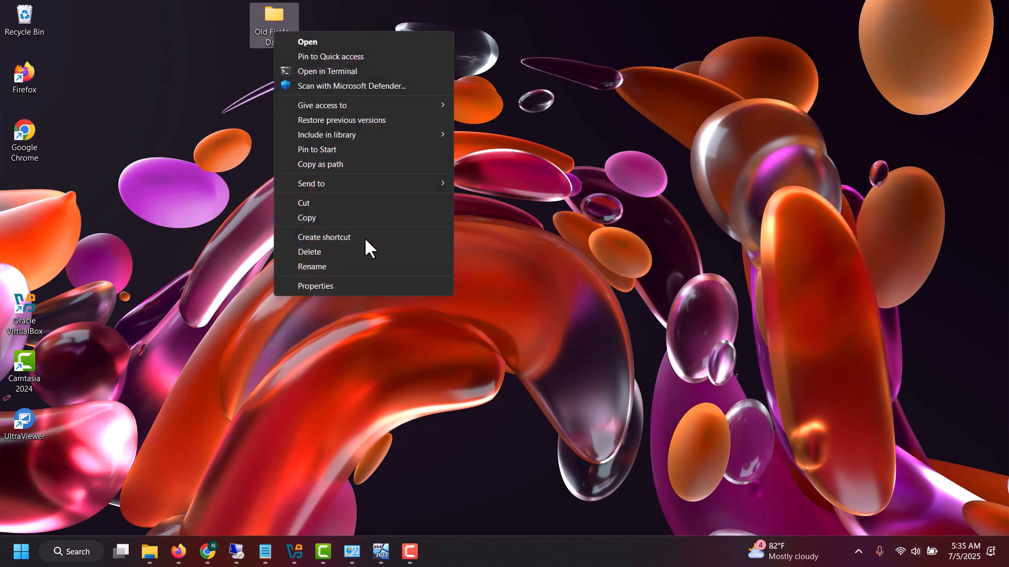
left_click(358, 285)
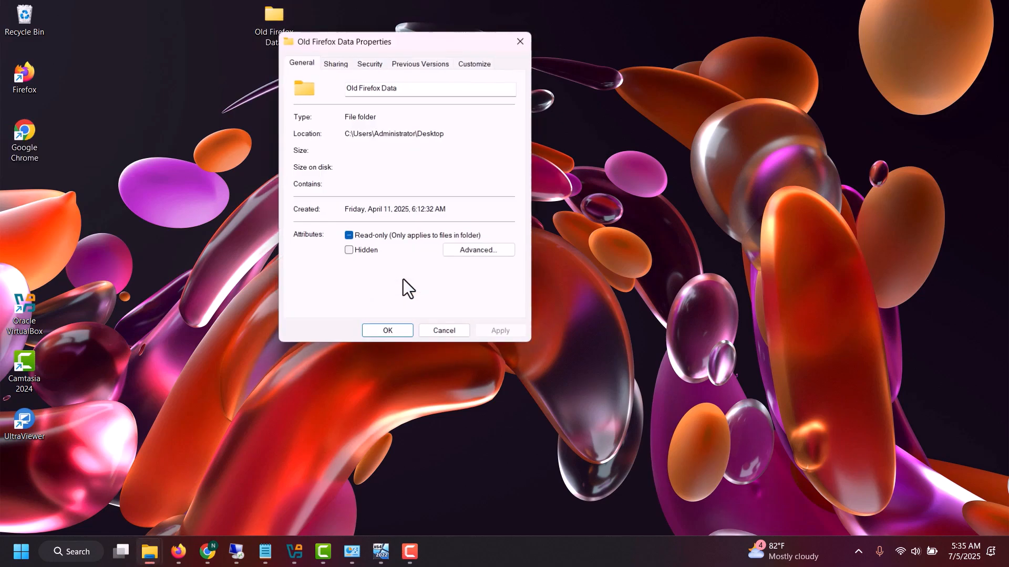
left_click(336, 66)
left_click_drag(390, 50, 444, 55)
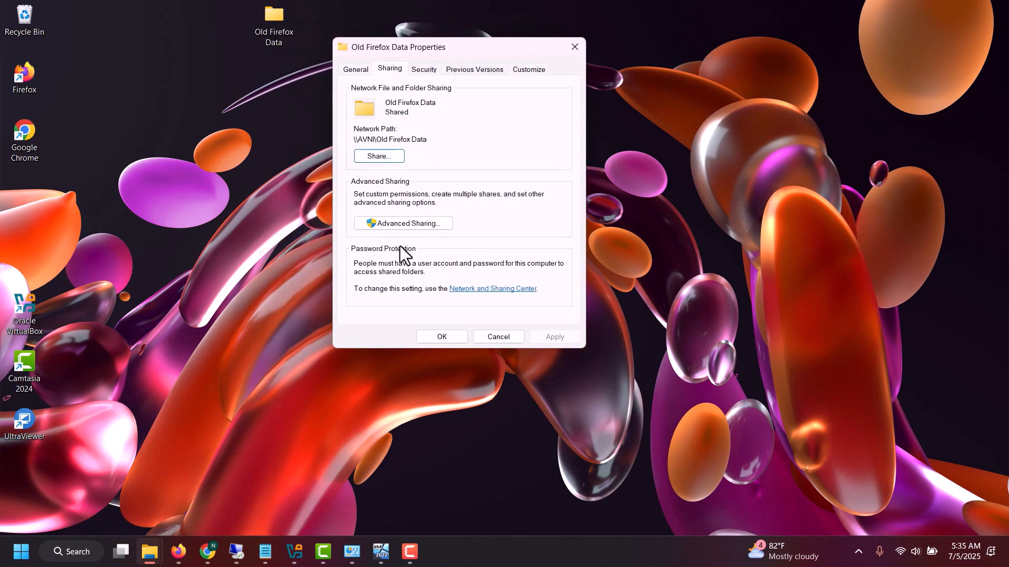
Review the advanced sharing settings and Everyone's share permissions for Old Firefox Data, and close its properties
left_click(407, 222)
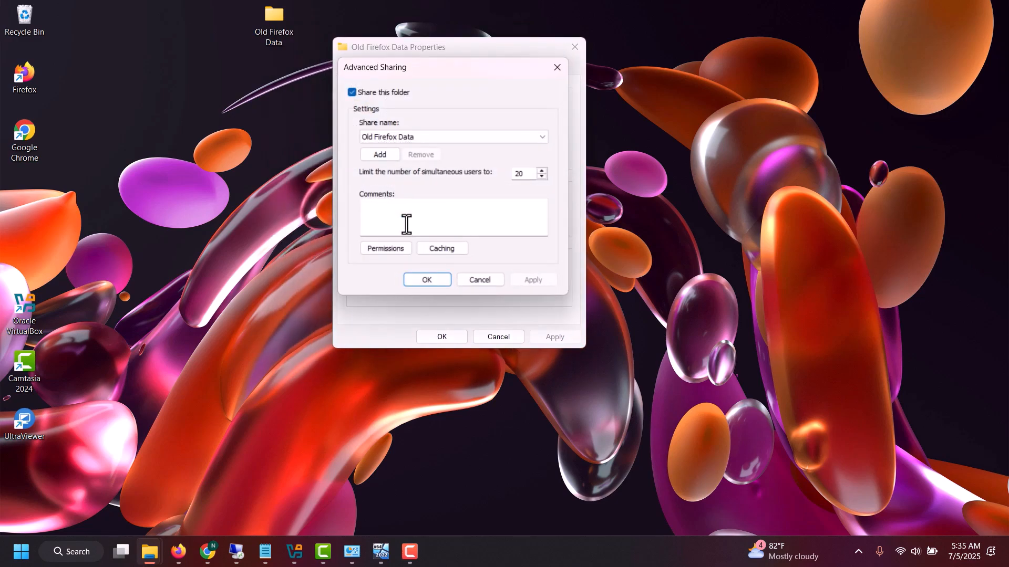
left_click(390, 248)
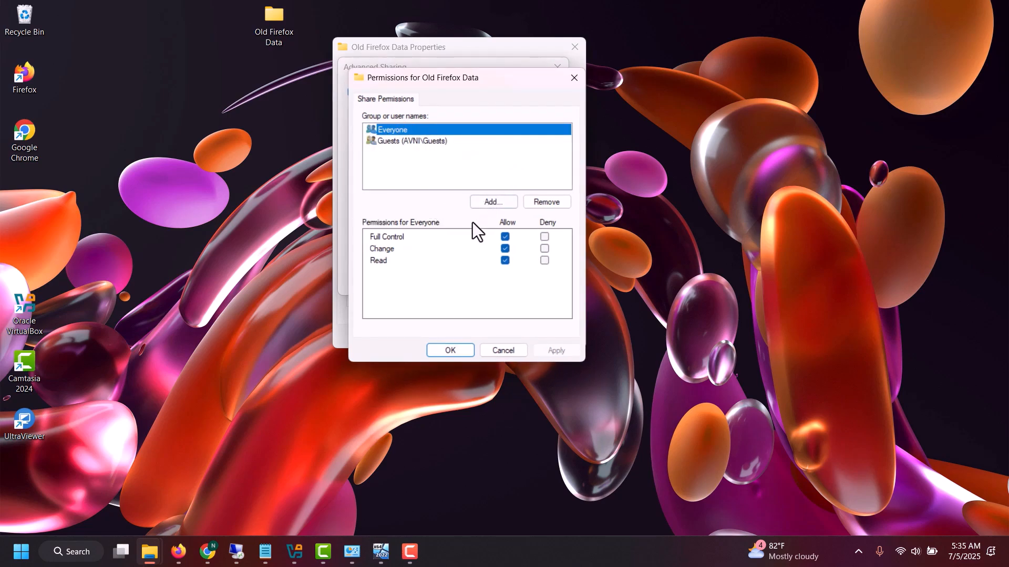
left_click(451, 347)
left_click(429, 281)
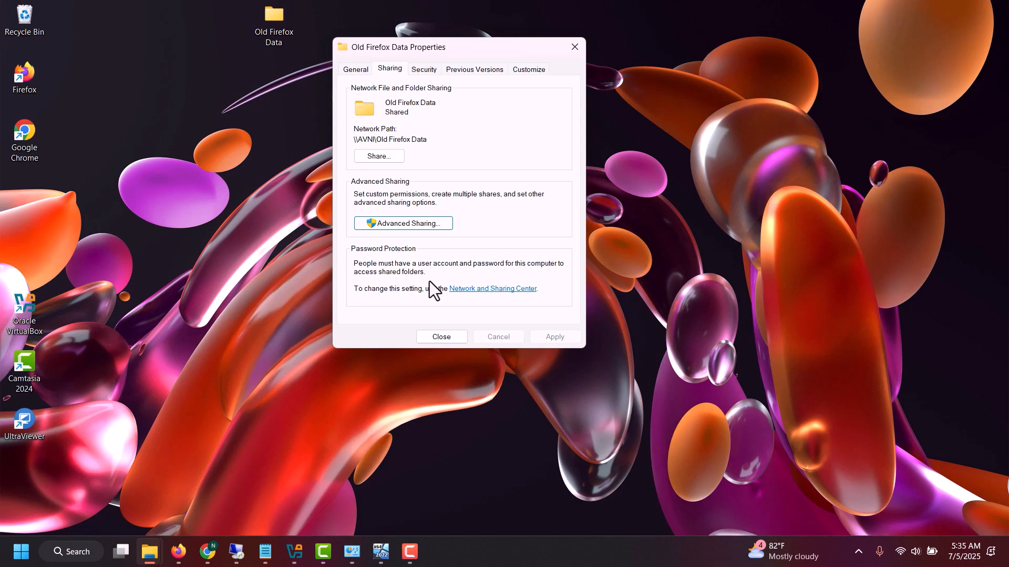
left_click(442, 337)
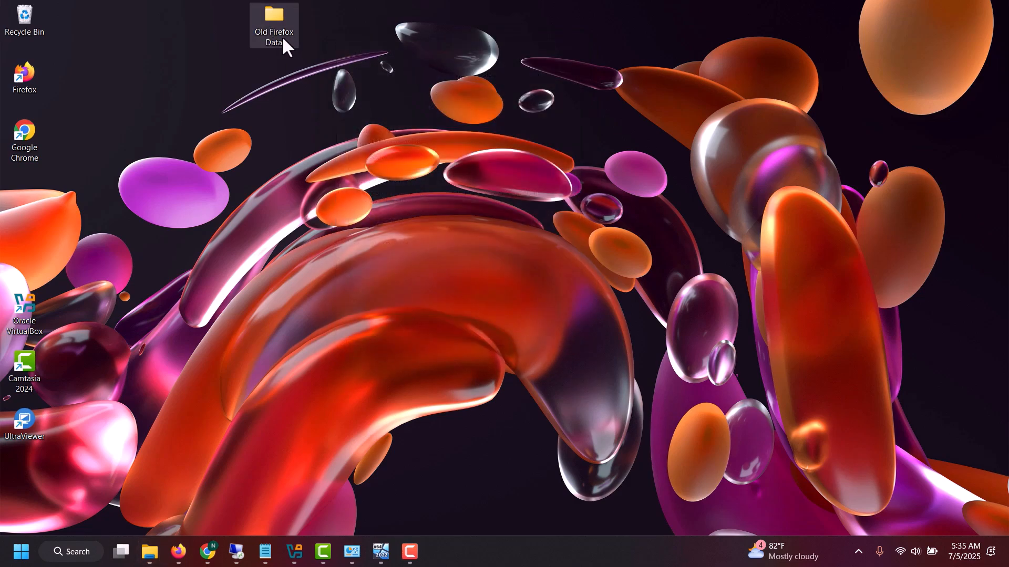
Open the Shared Folders settings of the Server 2022 virtual machine in VirtualBox Manager
mouse_move(321, 562)
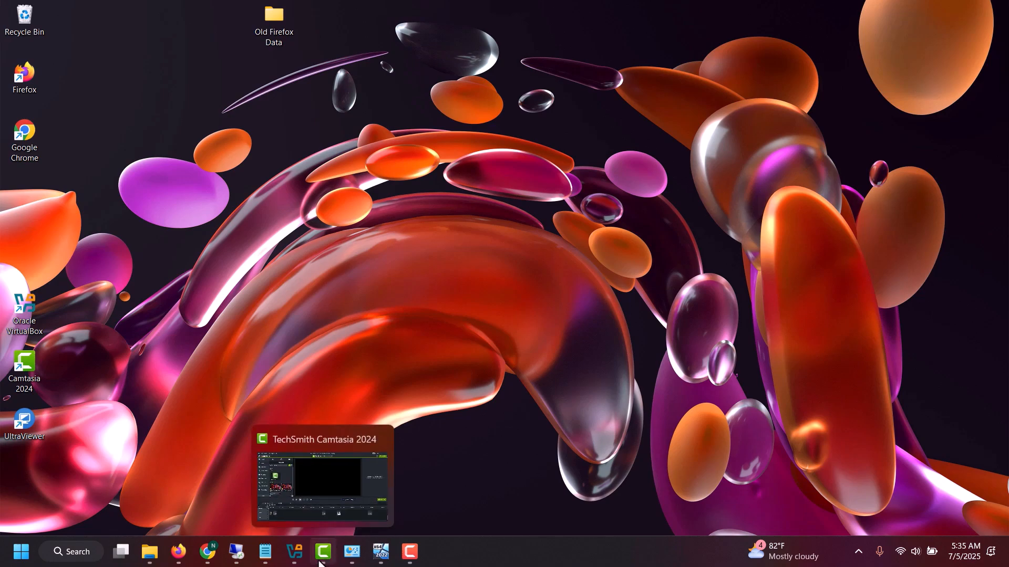
left_click(292, 561)
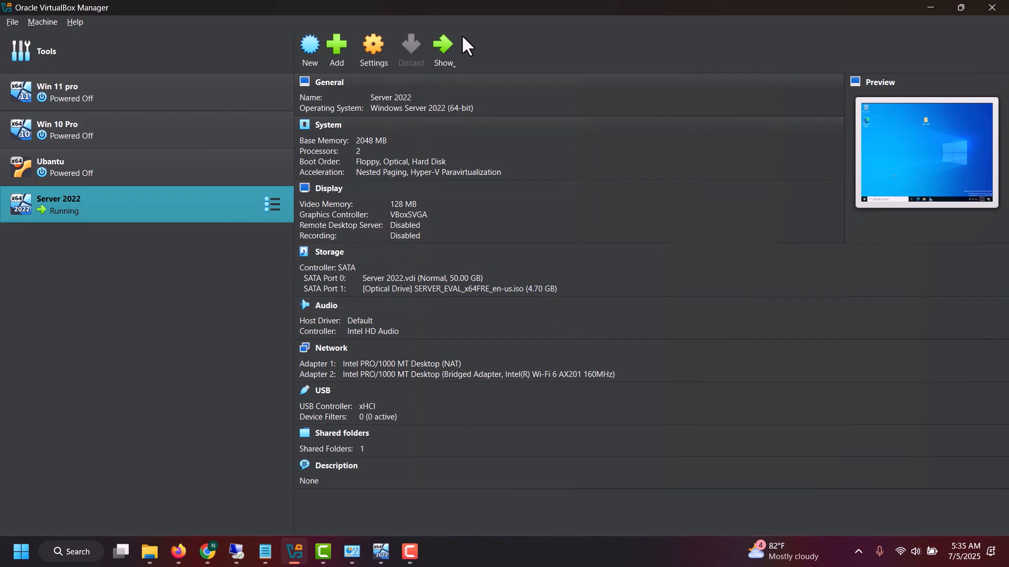
left_click(373, 48)
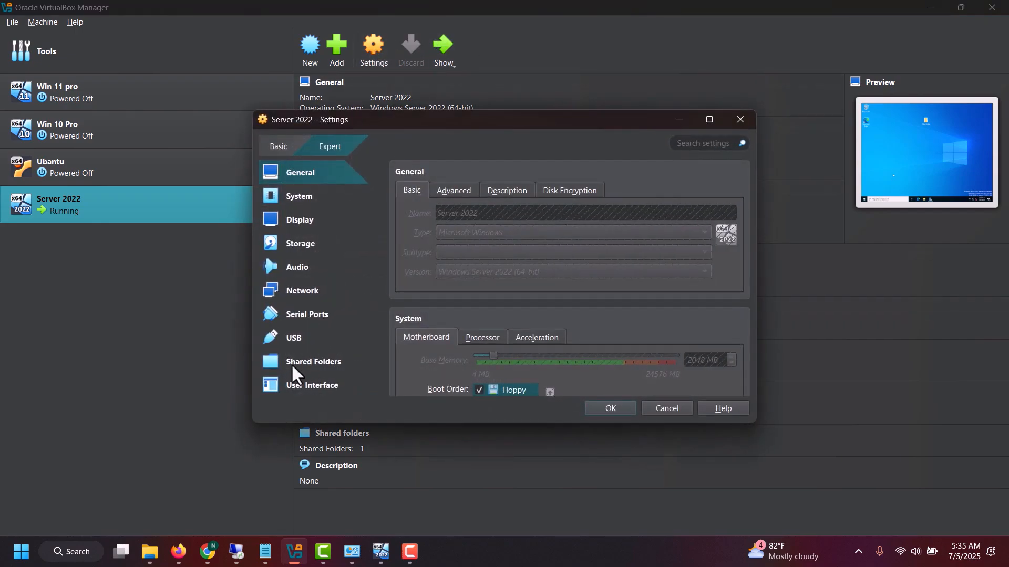
left_click(310, 364)
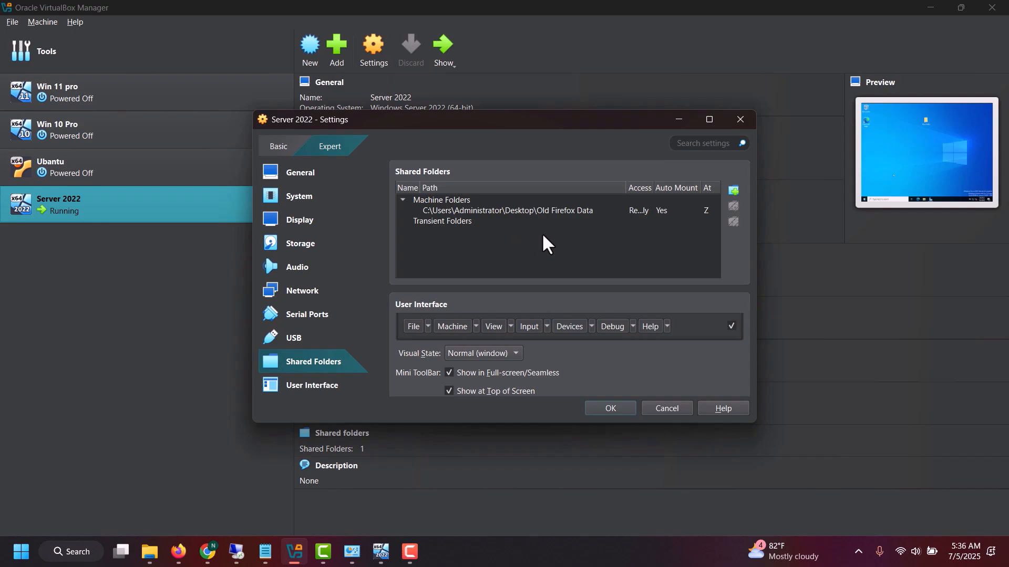
Start a new share for Server 2022 with the desktop's Old Firefox Data folder as its path
left_click(734, 191)
left_click(588, 220)
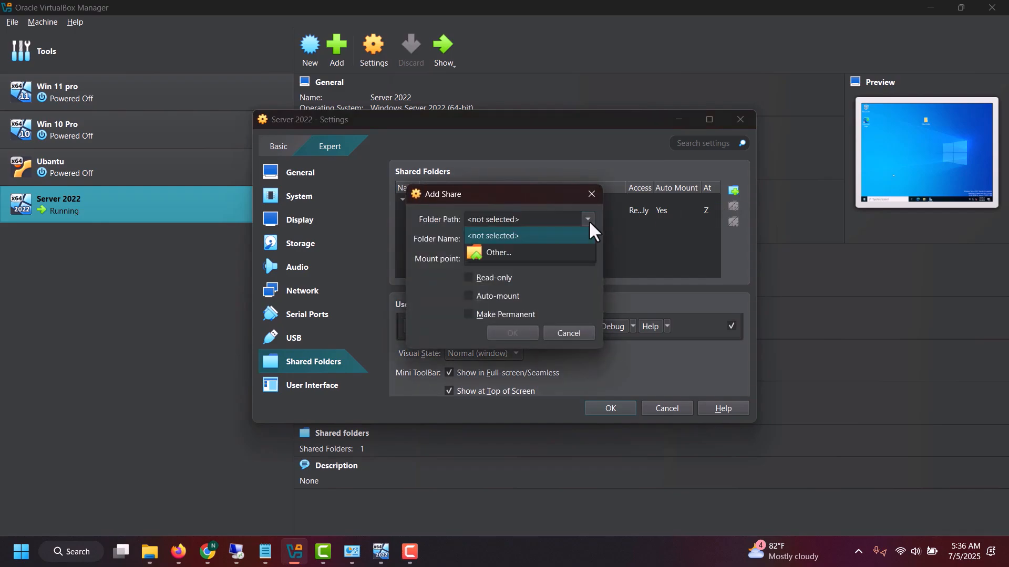
left_click(542, 253)
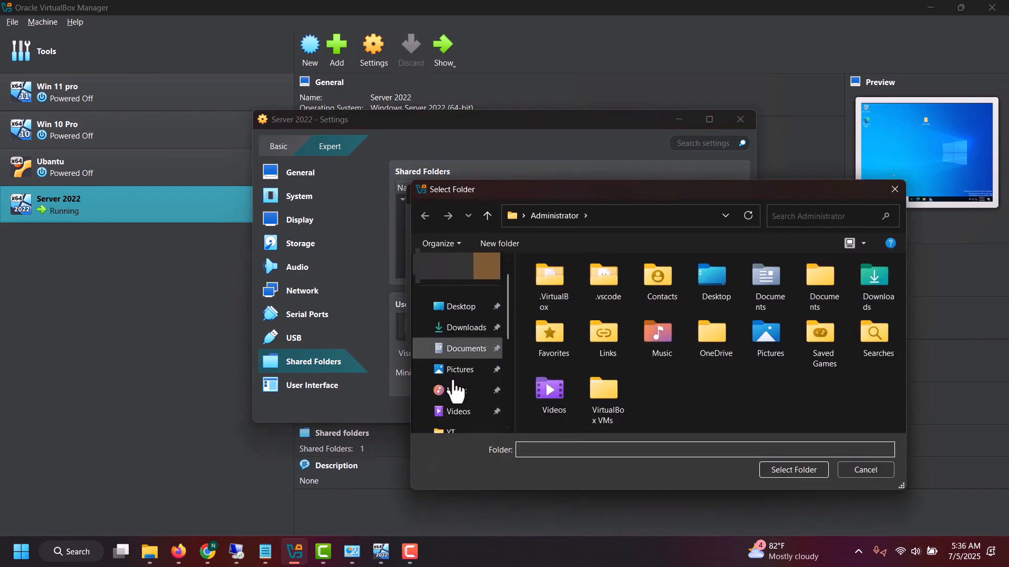
scroll(461, 379, "down", 5)
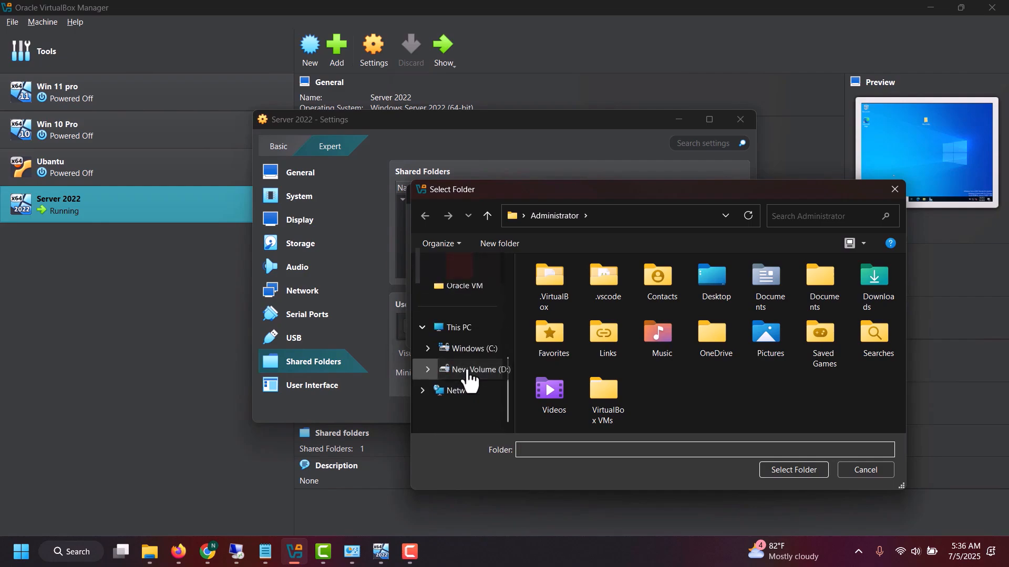
scroll(464, 357, "up", 5)
left_click(462, 307)
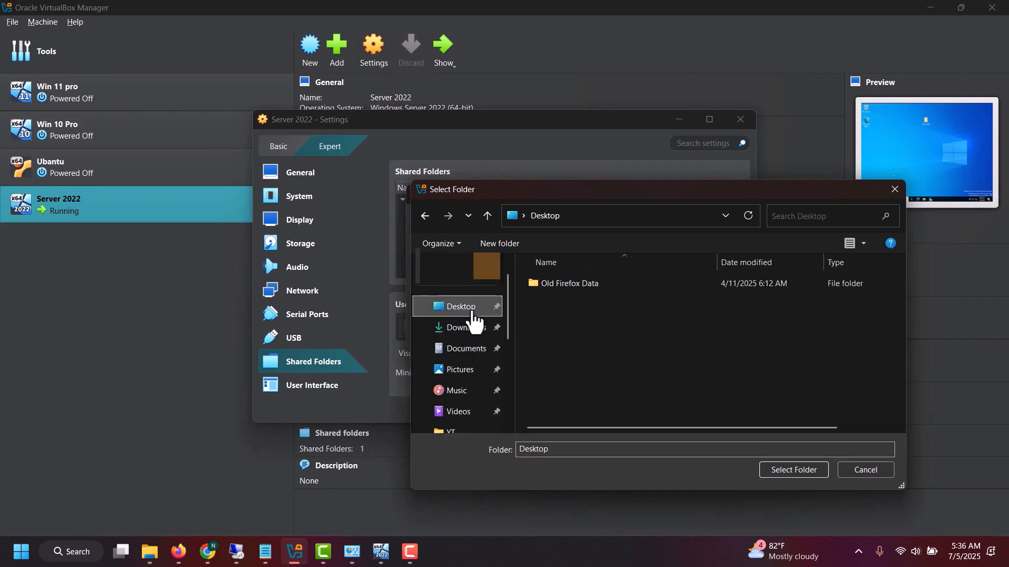
left_click(588, 287)
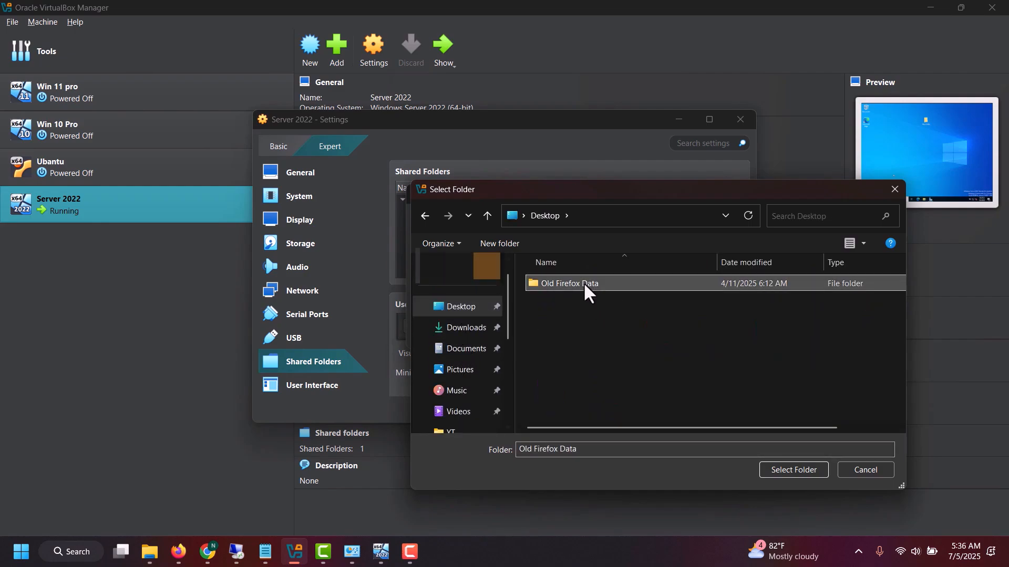
left_click(794, 470)
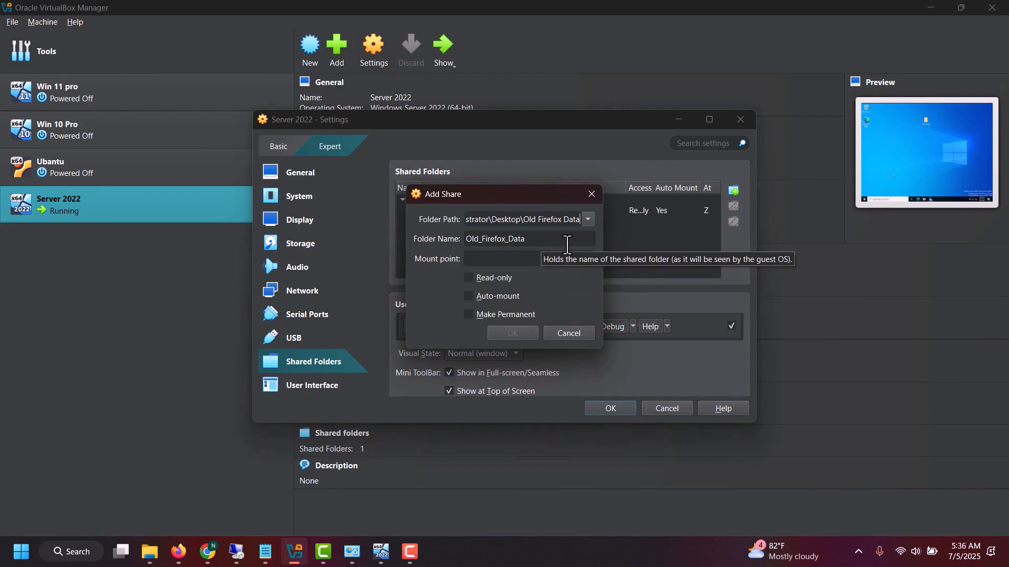
Enter z as the new share's mount point, and close the share dialog and Server 2022 settings without saving
left_click(550, 242)
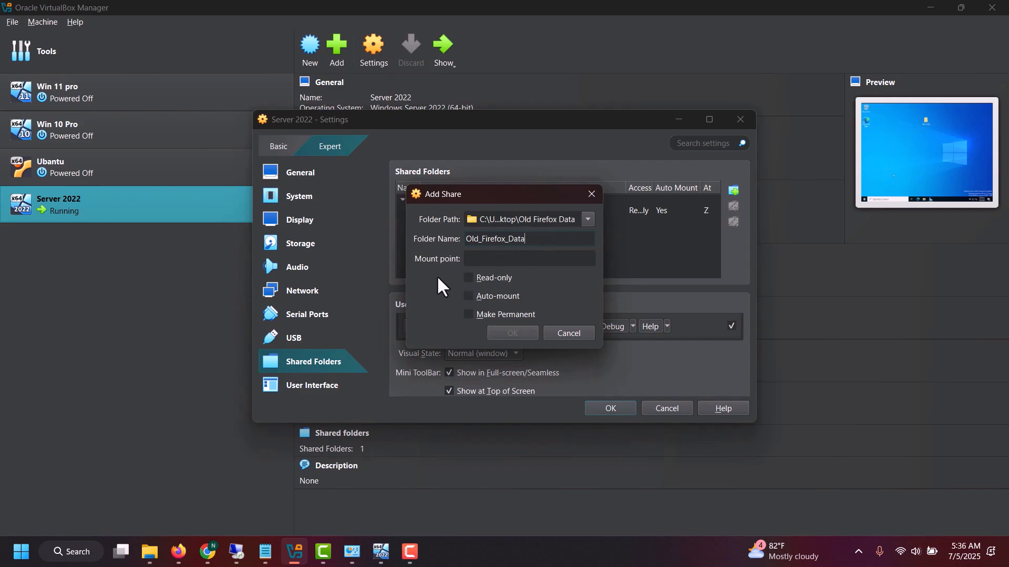
left_click(475, 261)
type("z")
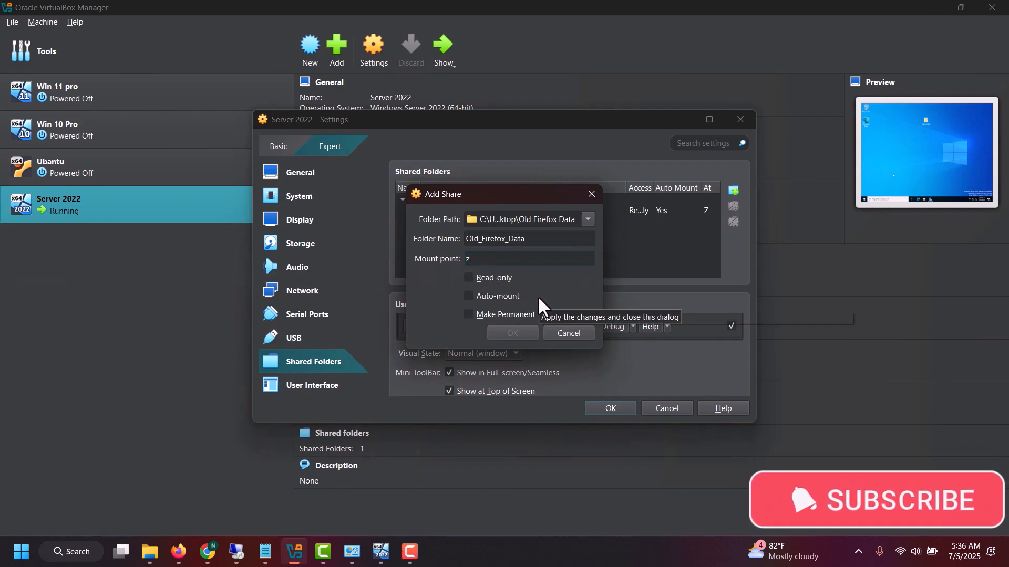
left_click(484, 279)
left_click(485, 279)
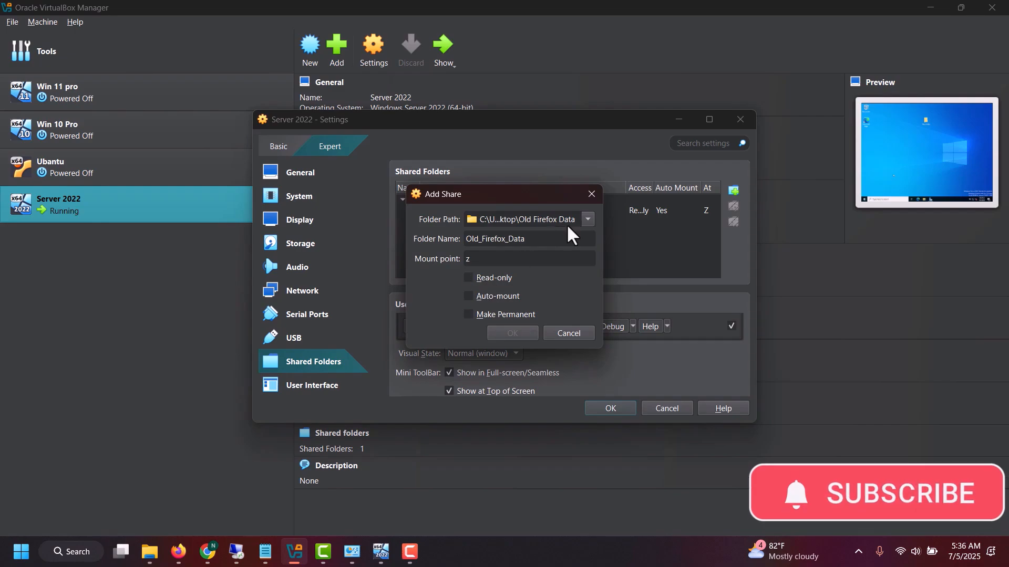
left_click(591, 194)
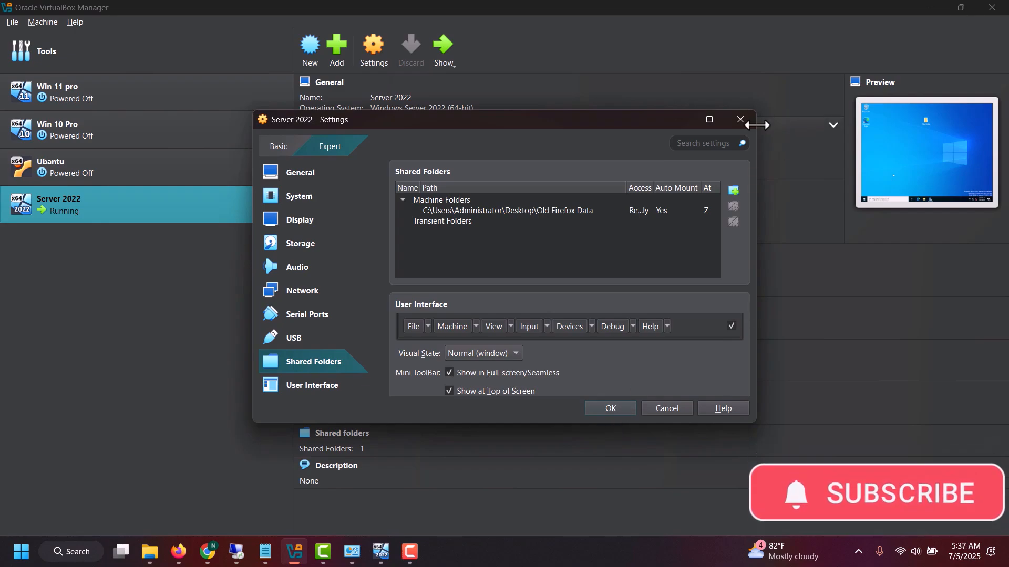
left_click(740, 120)
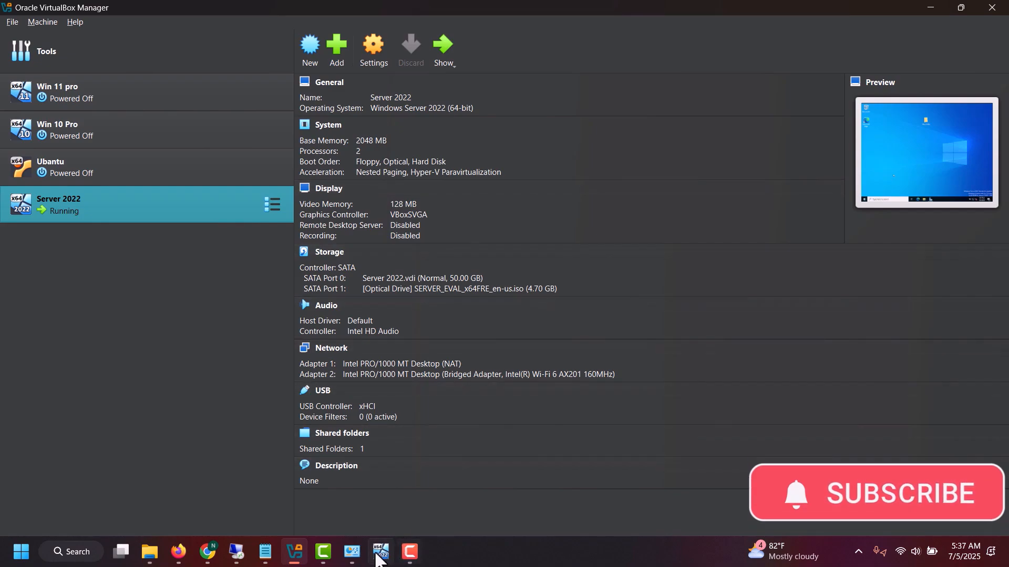
Switch to the running Server 2022 virtual machine and open File Explorer inside it
mouse_move(378, 557)
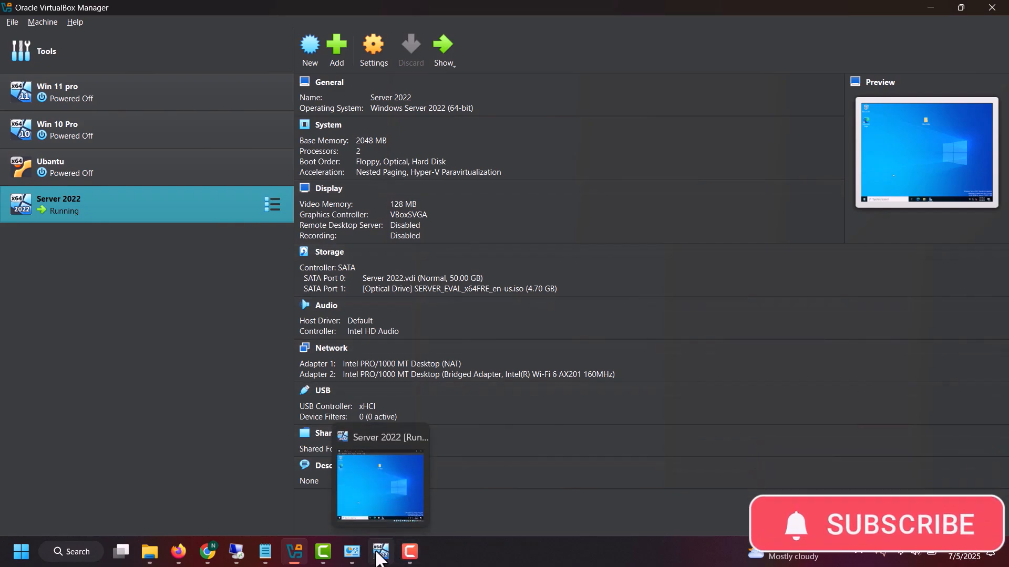
left_click(378, 557)
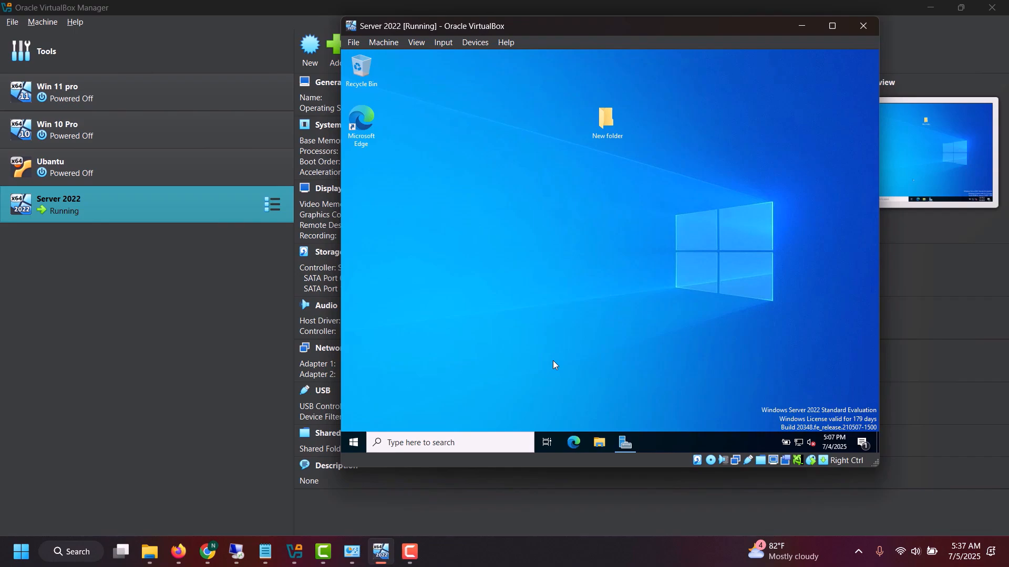
right_click(355, 447)
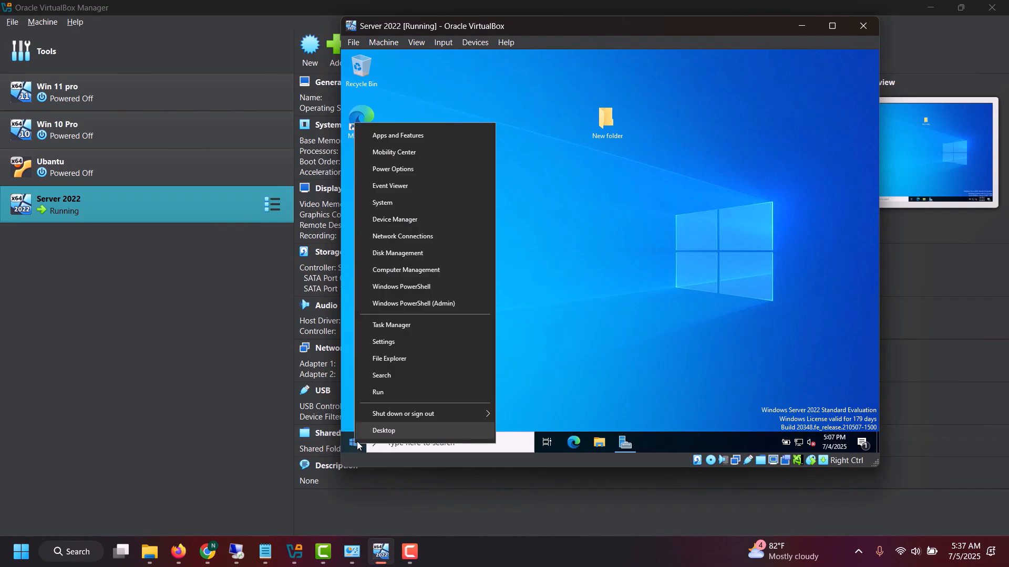
left_click(576, 409)
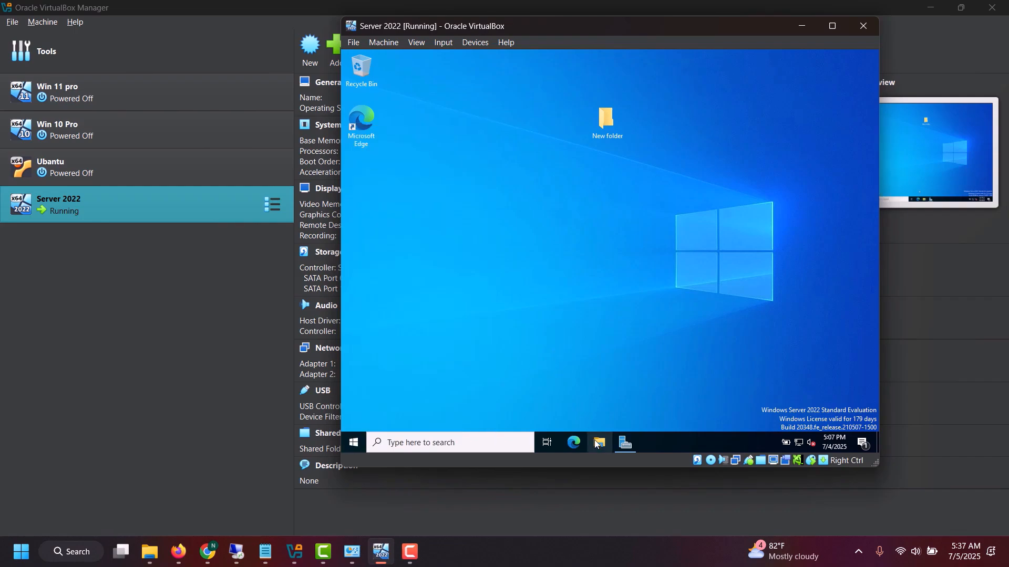
left_click(599, 442)
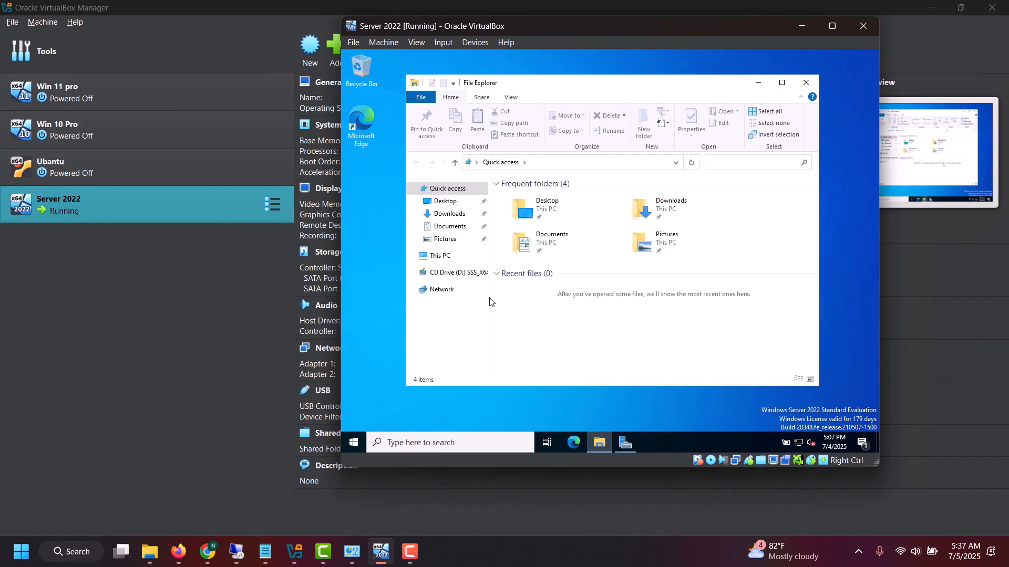
Browse the guest's network locations, connect to the host at \\192.168.1.6 with the Run command, and open its Old Firefox Data share
left_click(443, 289)
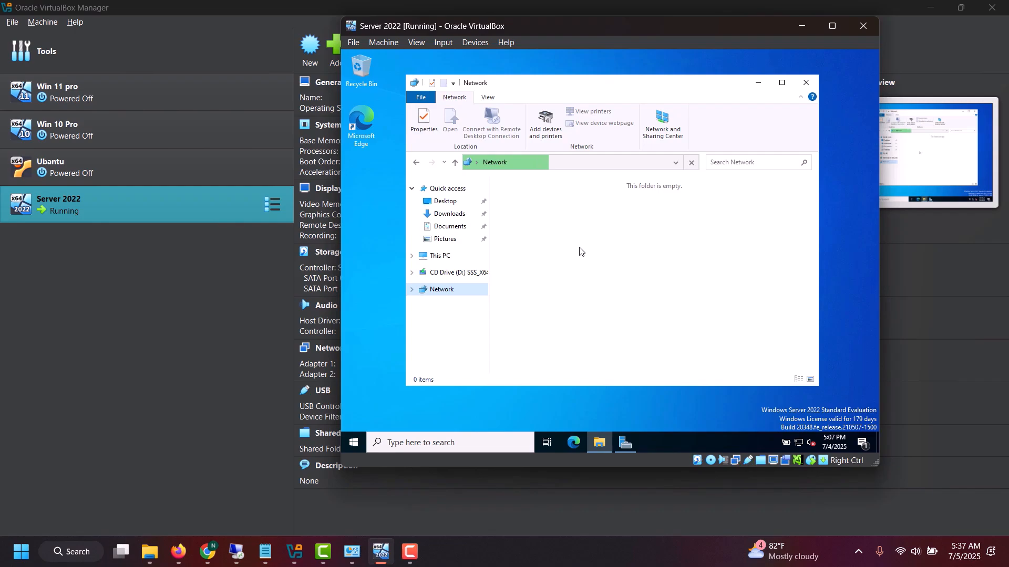
left_click_drag(573, 91, 605, 92)
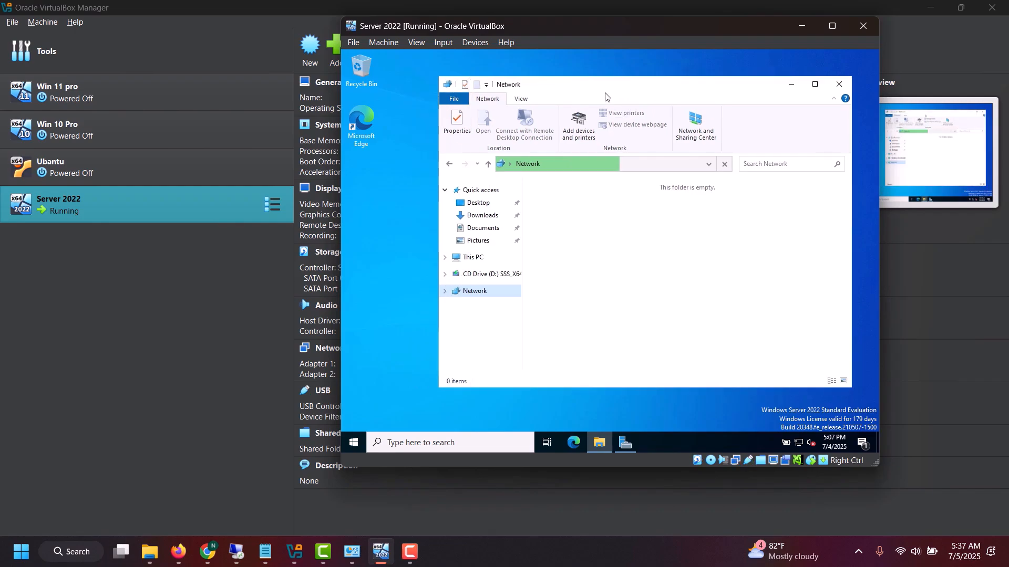
right_click(358, 440)
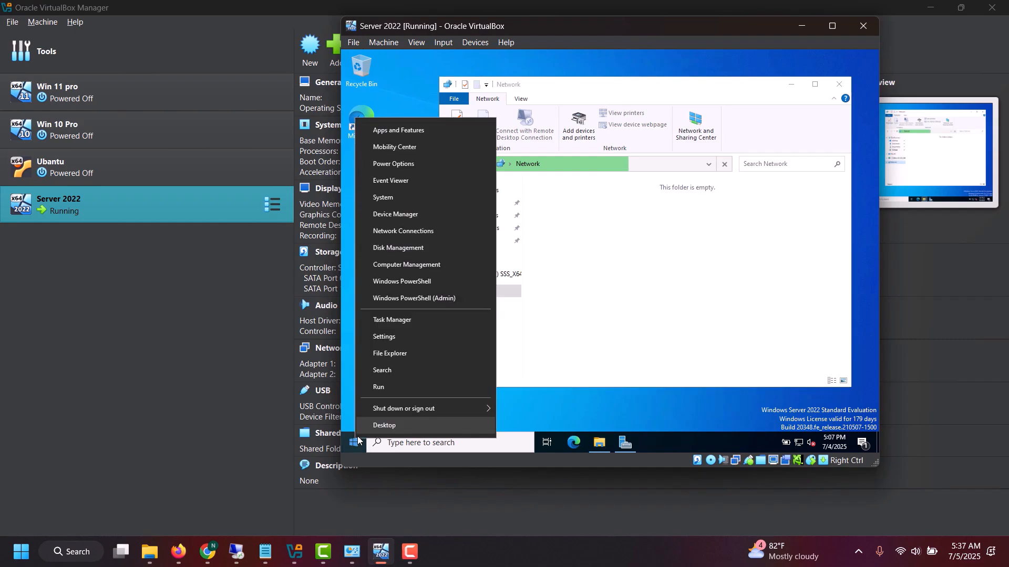
left_click(384, 388)
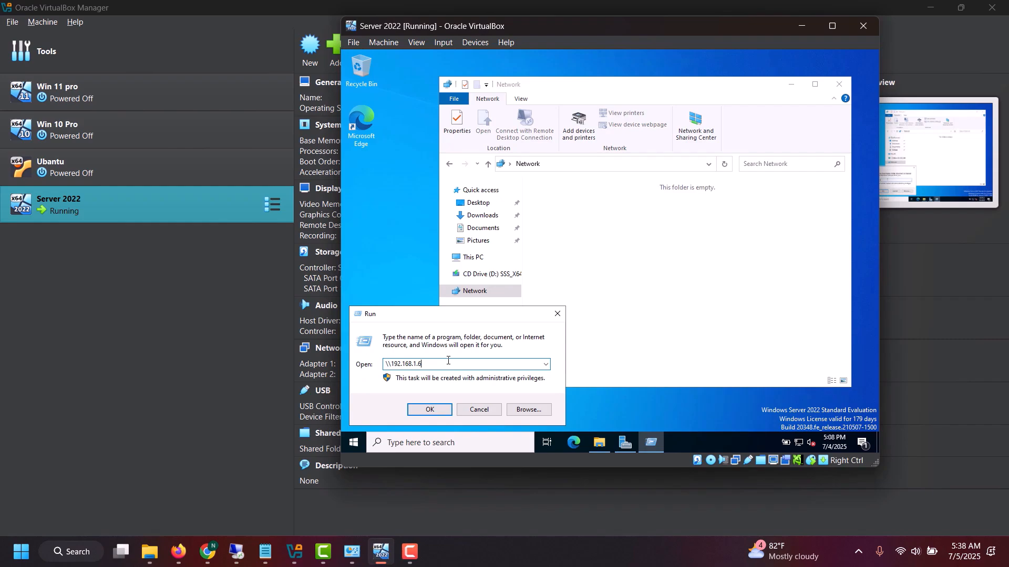
key("Return")
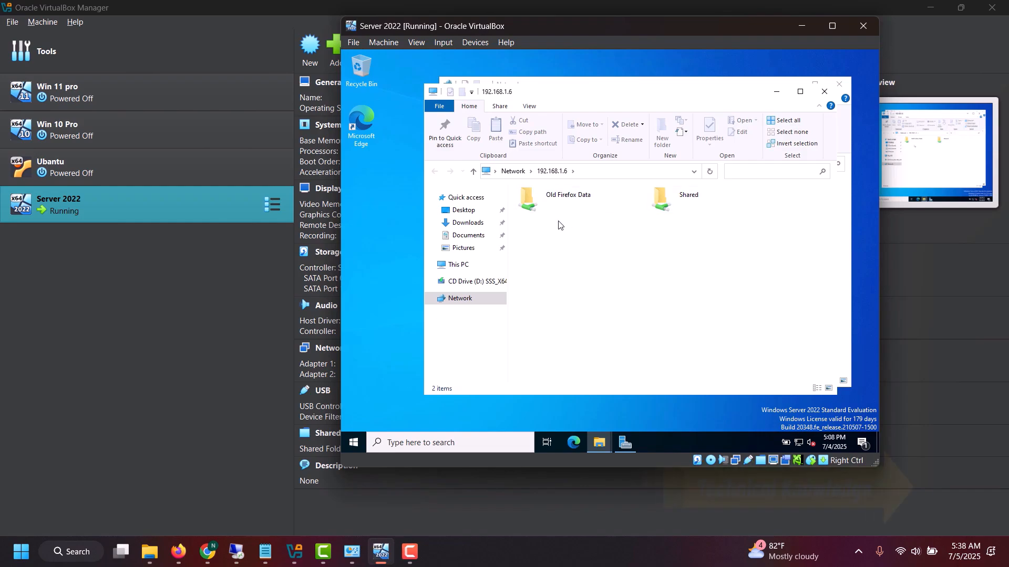
double_click(567, 210)
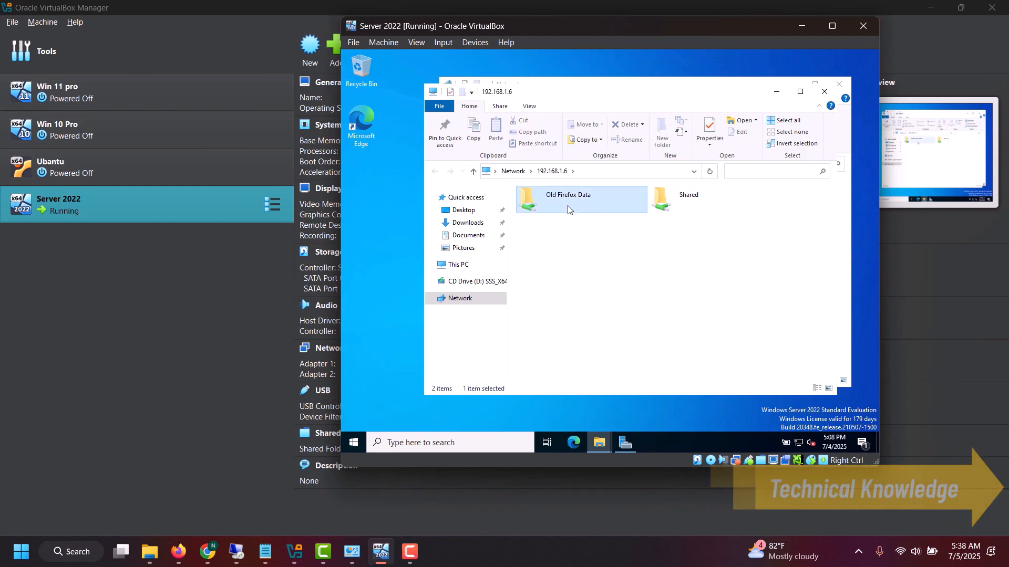
Copy the share's network path and map \\192.168.1.6\Old Firefox Data as drive Z: with reconnecting at sign-in turned off
left_click(648, 174)
key("ctrl+c")
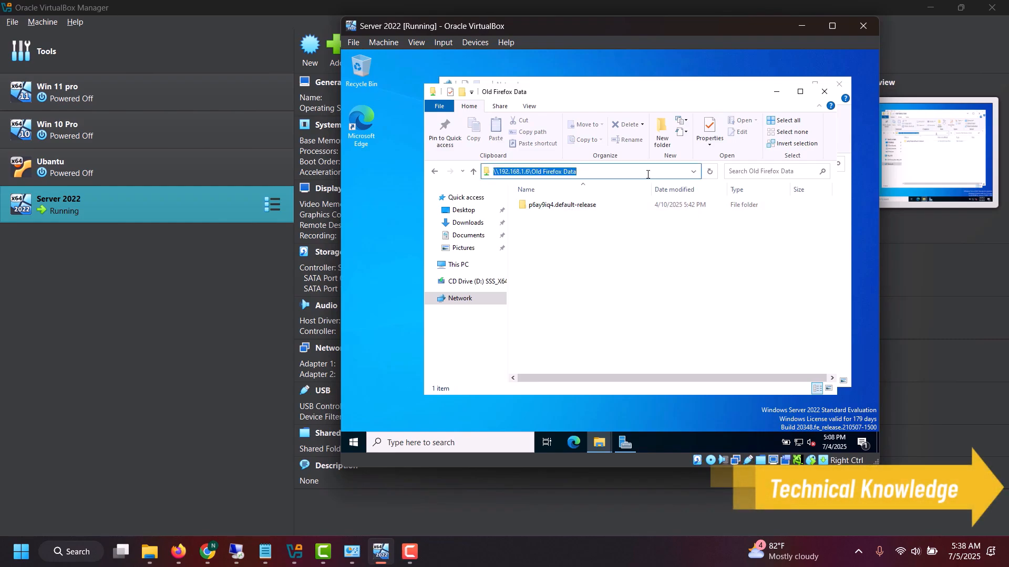
left_click(457, 265)
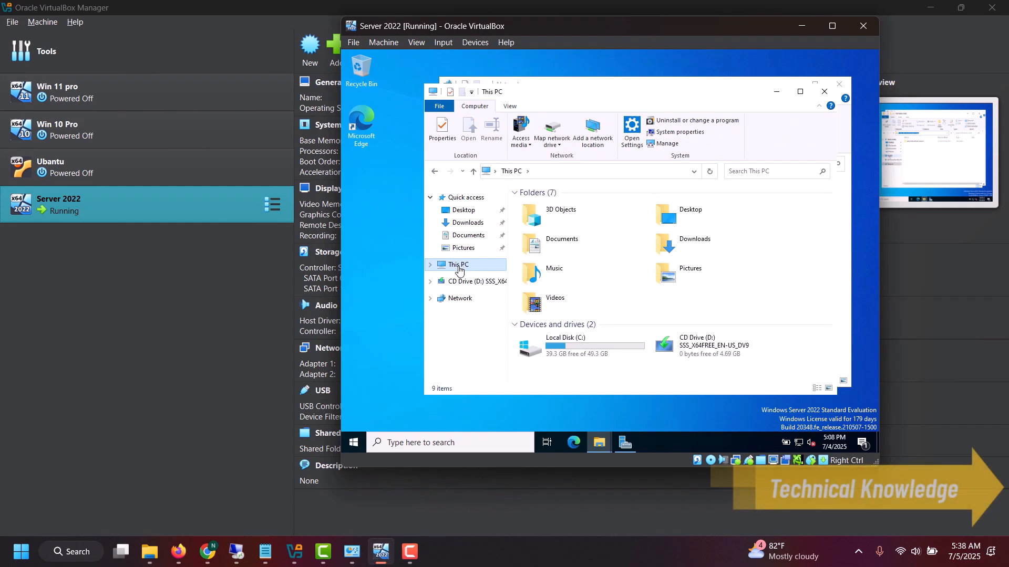
right_click(458, 266)
left_click(495, 314)
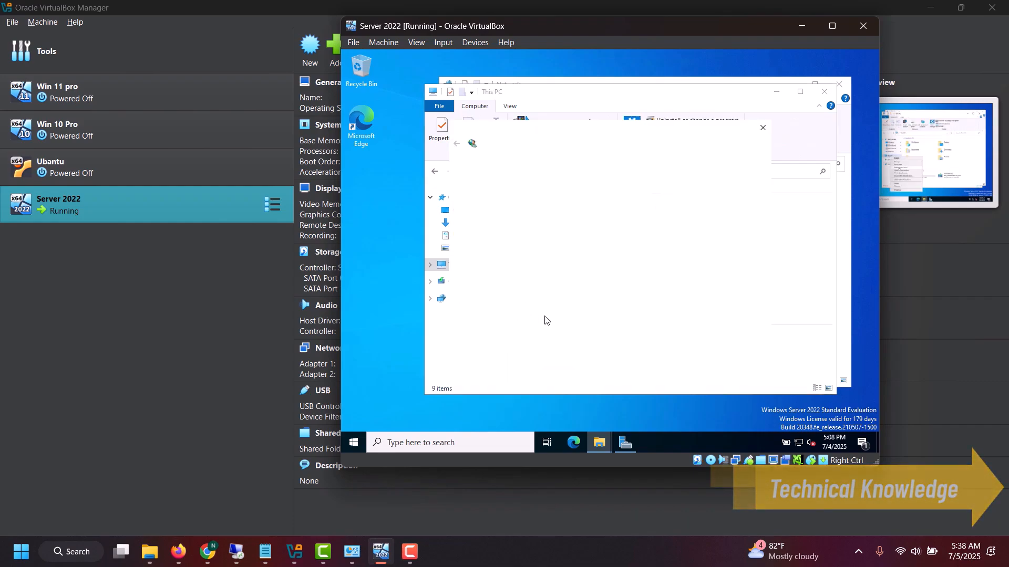
key("ctrl+v")
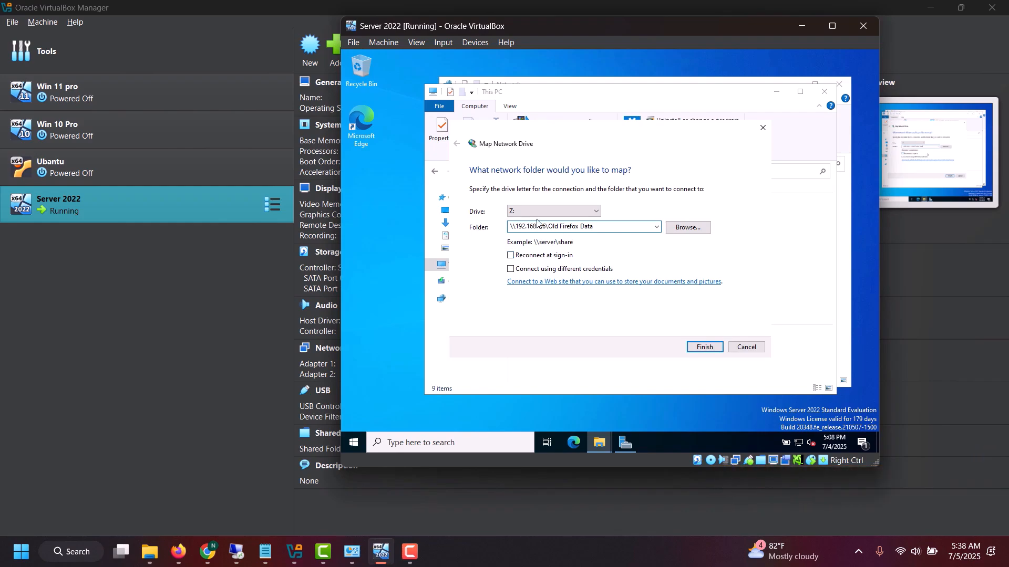
left_click(704, 346)
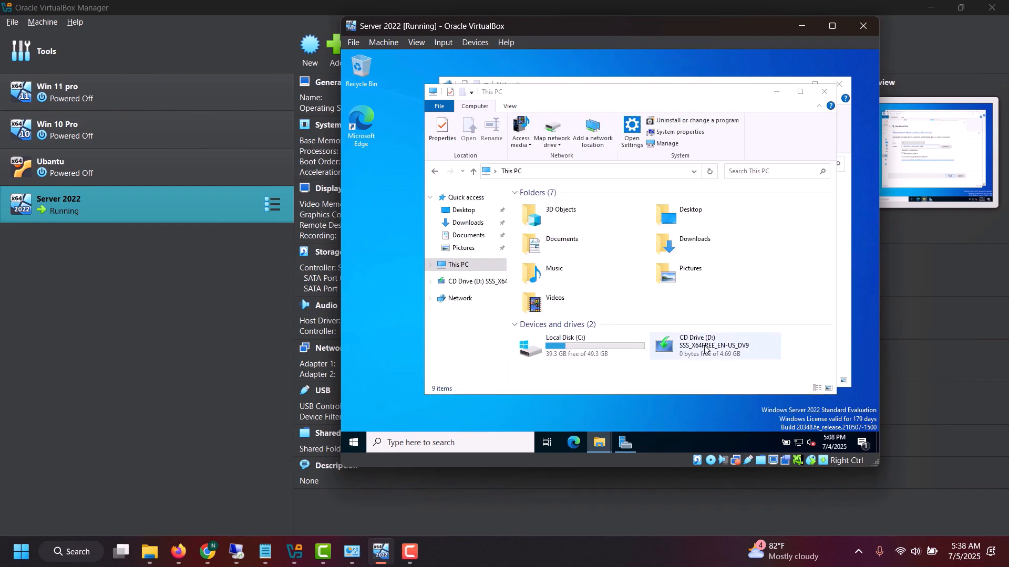
Open the mapped Z: drive from This PC in the guest and create a new folder named abc in it
left_click(475, 278)
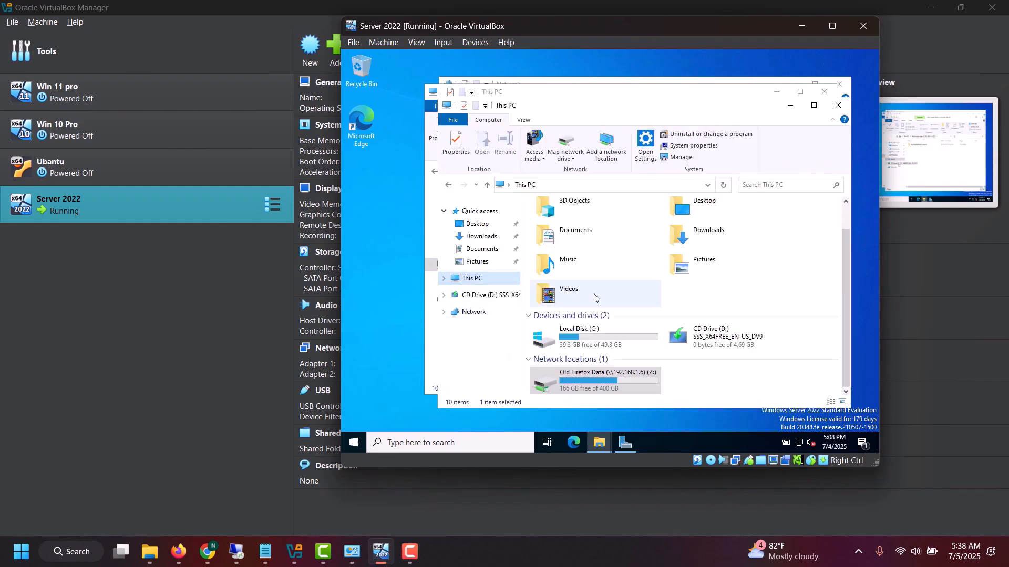
double_click(613, 376)
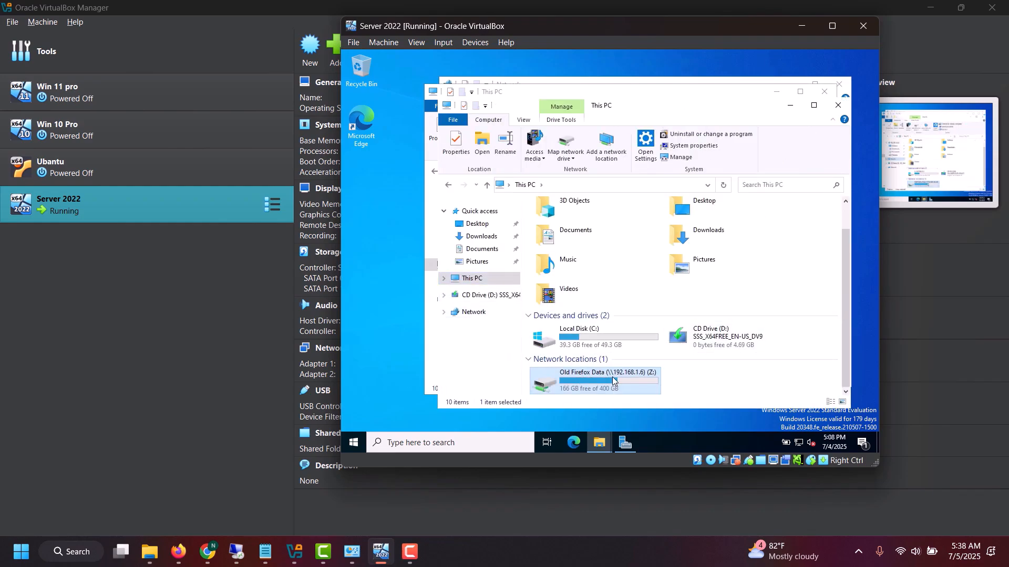
right_click(605, 282)
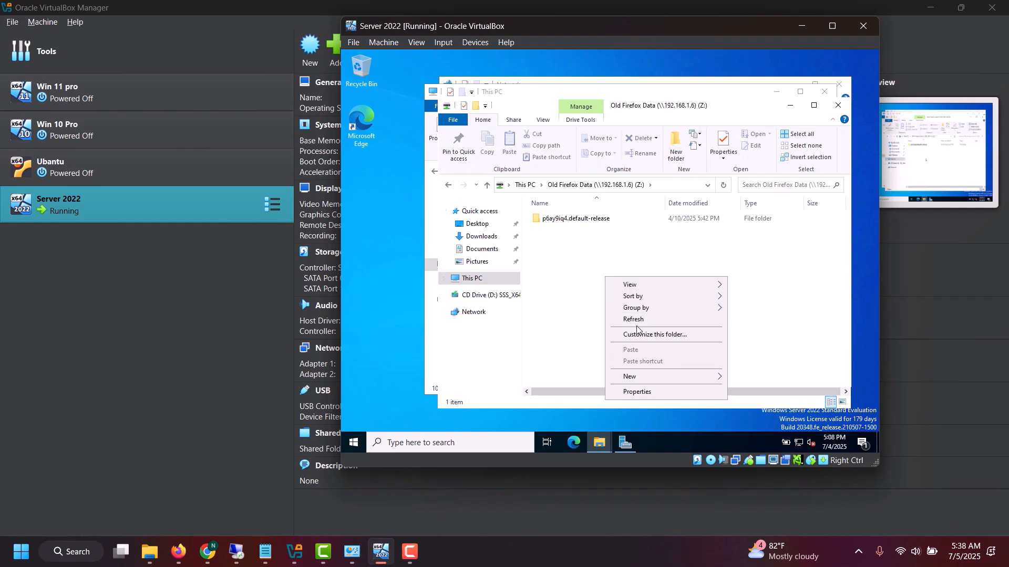
mouse_move(670, 376)
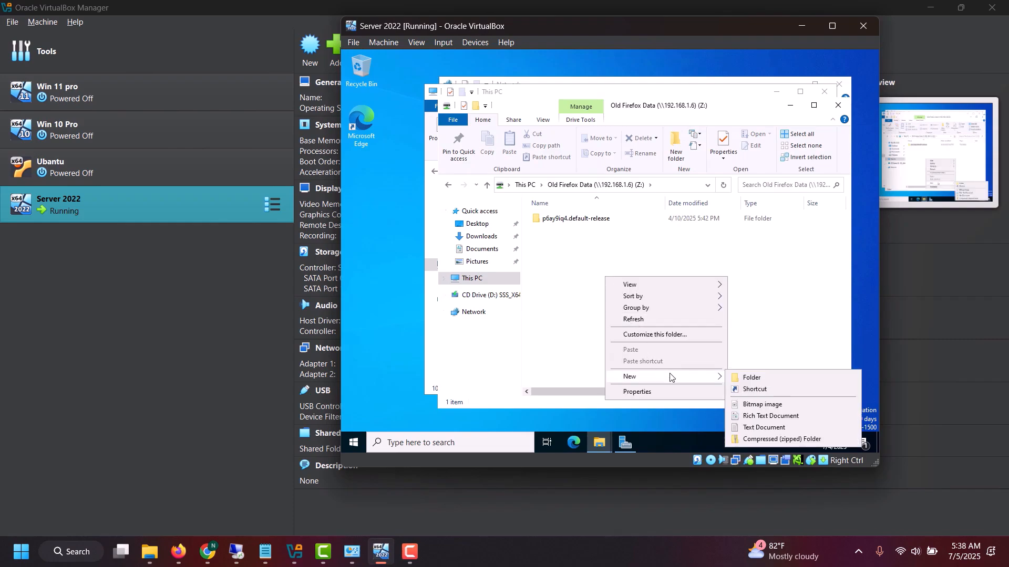
left_click(760, 378)
type("abc")
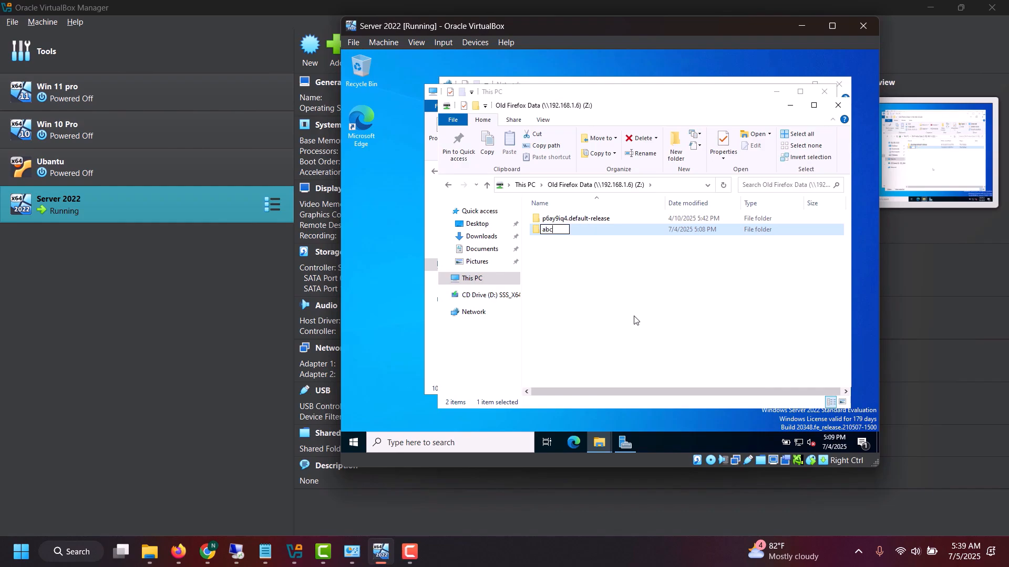
key("Return")
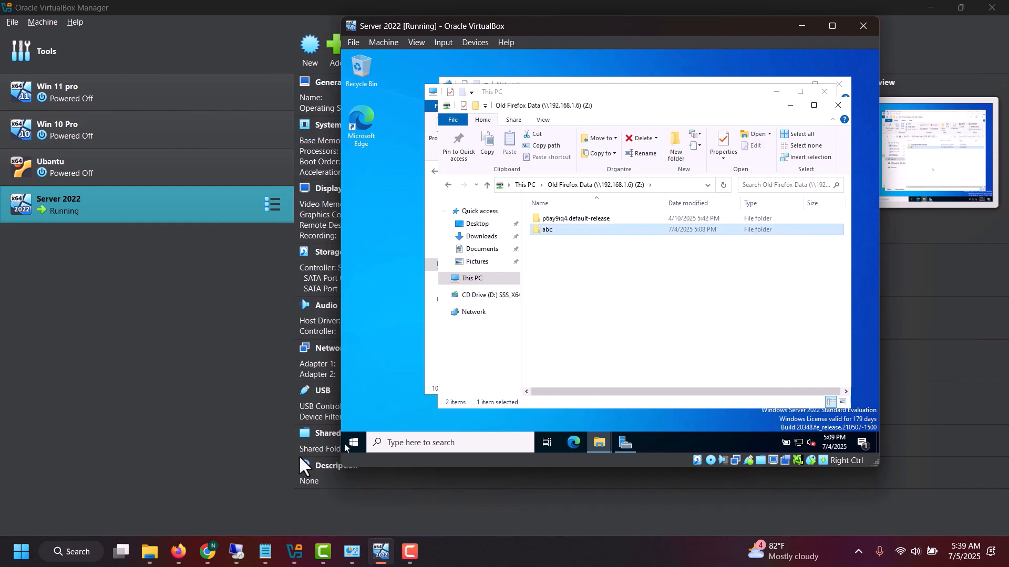
Check the host's desktop folder Old Firefox Data for the abc folder in the host's File Explorer, and return to the virtual machine
left_click(150, 552)
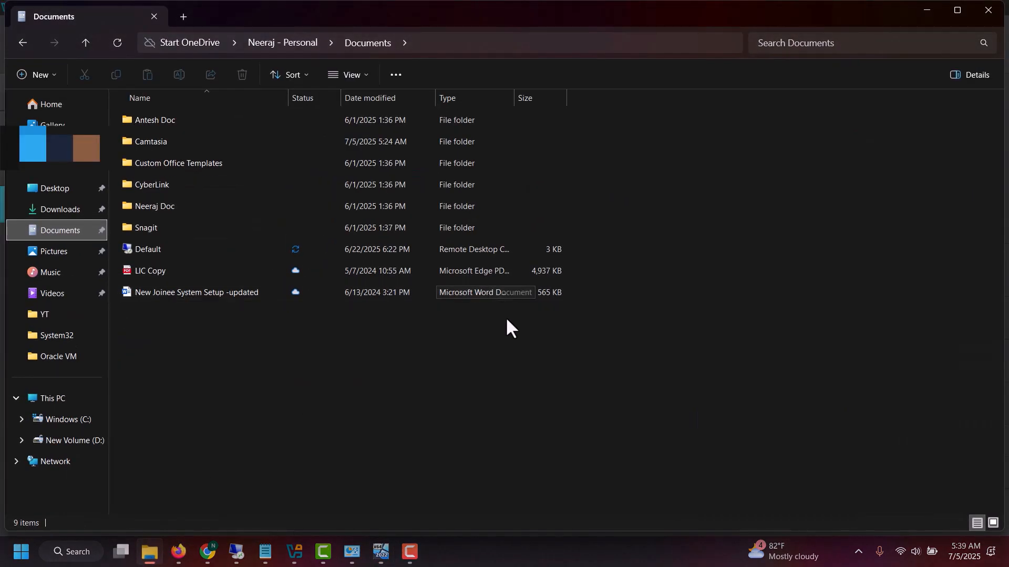
left_click(43, 403)
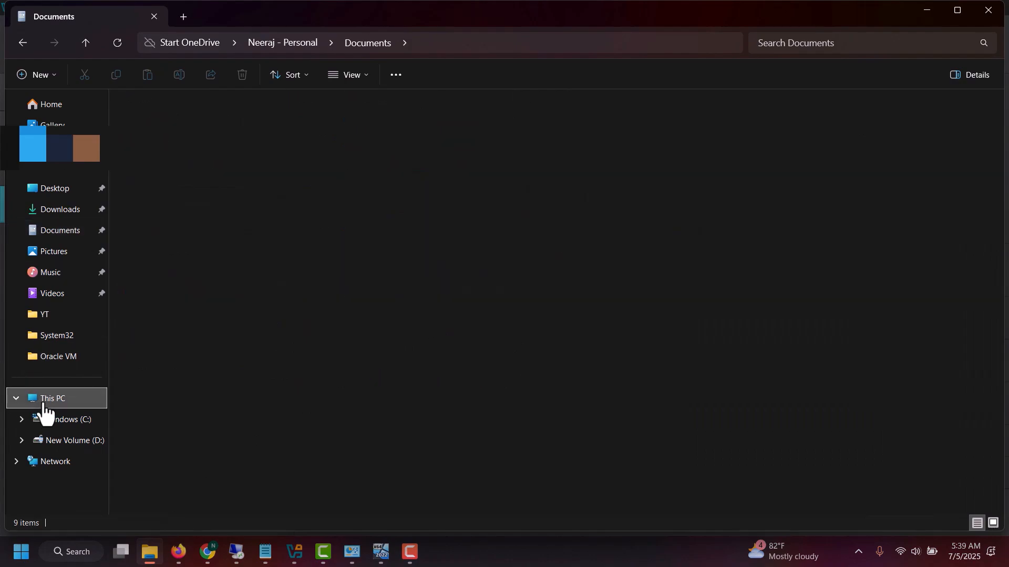
double_click(197, 139)
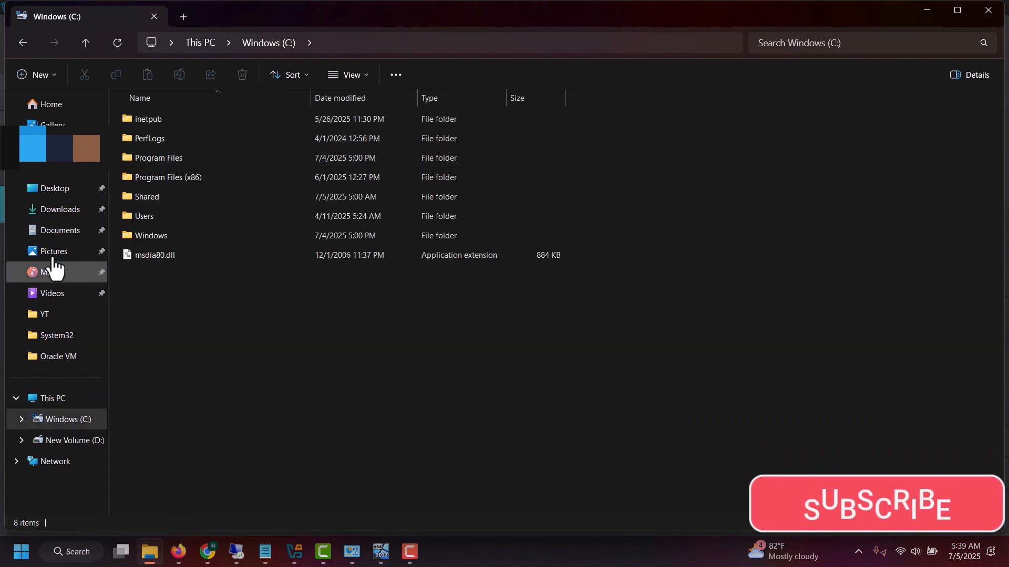
left_click(52, 189)
double_click(207, 121)
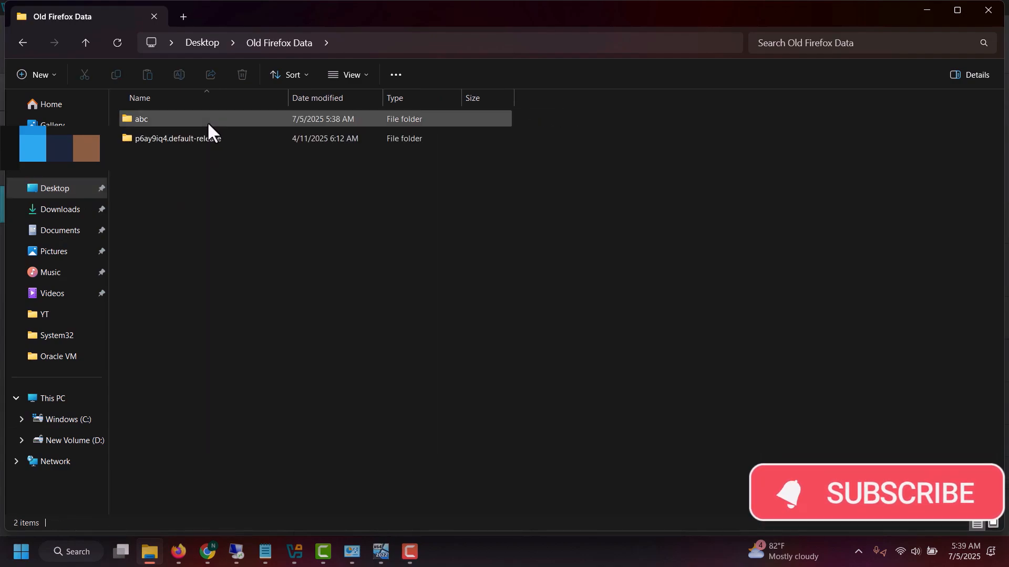
left_click(173, 122)
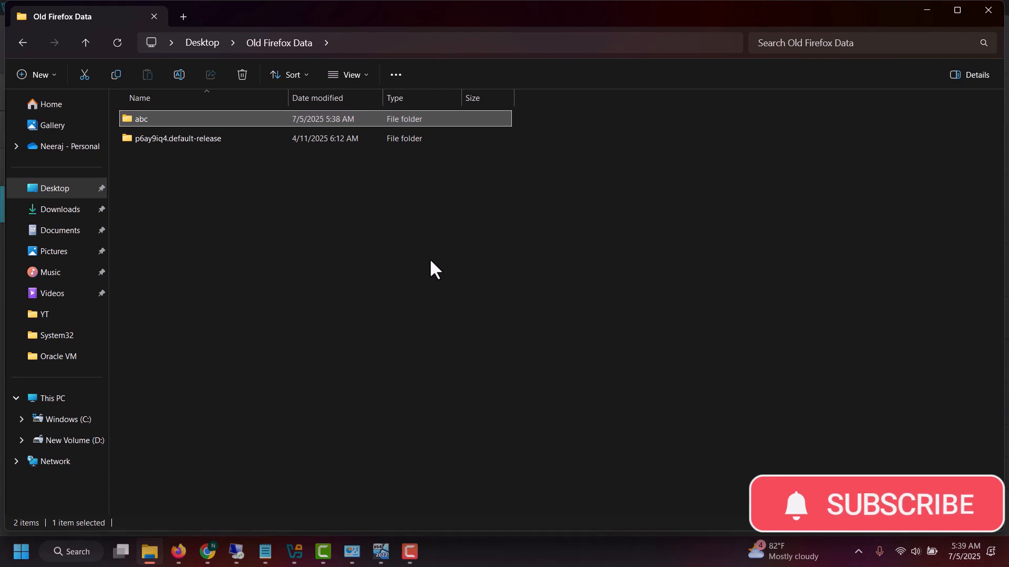
left_click(921, 14)
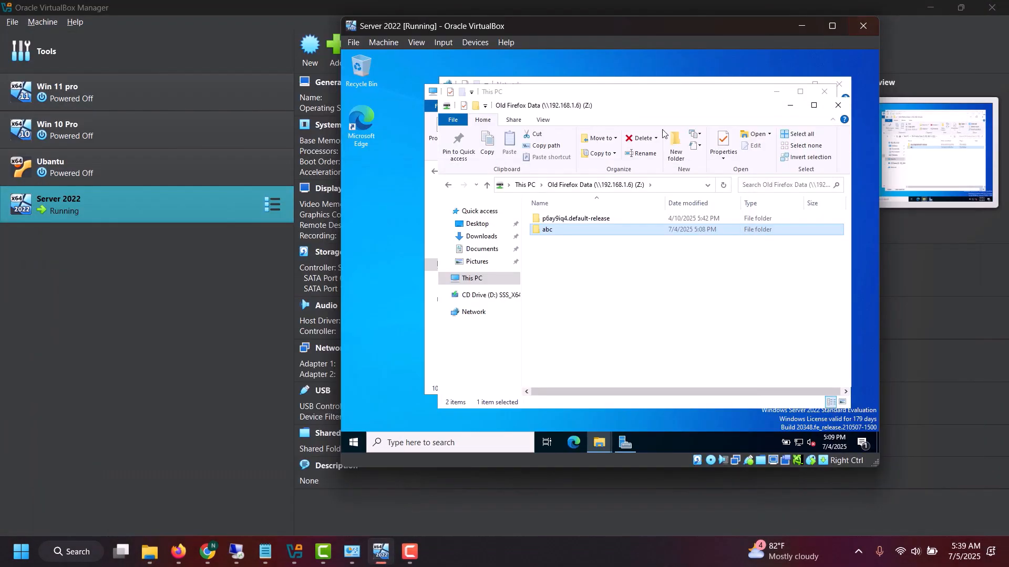